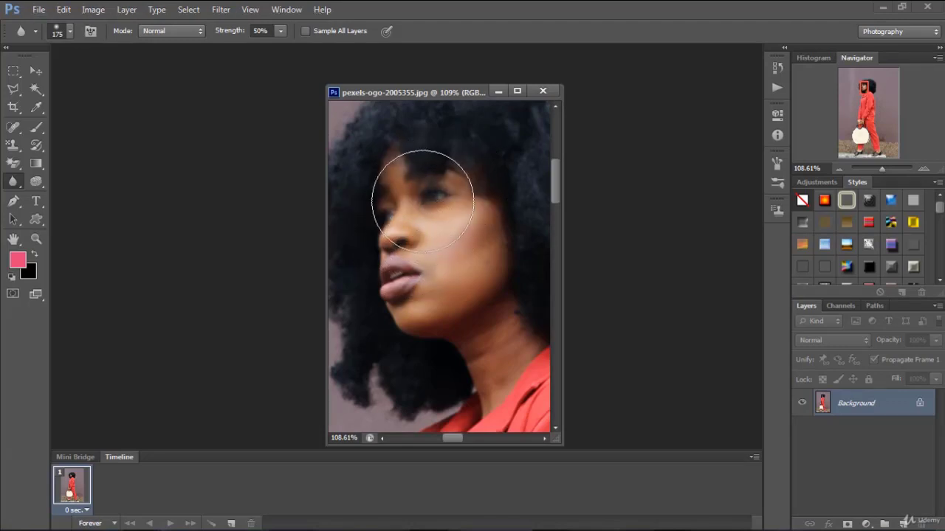
Undo the blur strokes on the woman's face
key("ctrl+z")
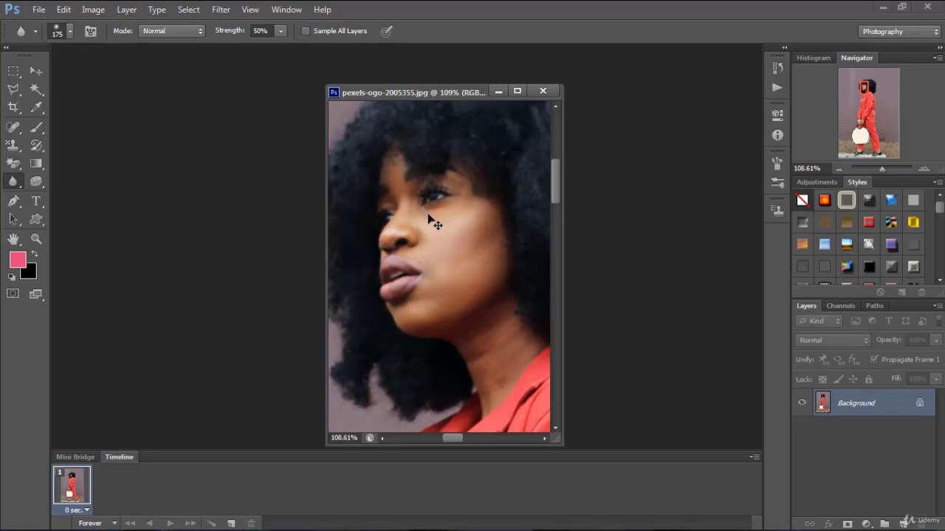
key("ctrl+z")
scroll(431, 205, "down", 3)
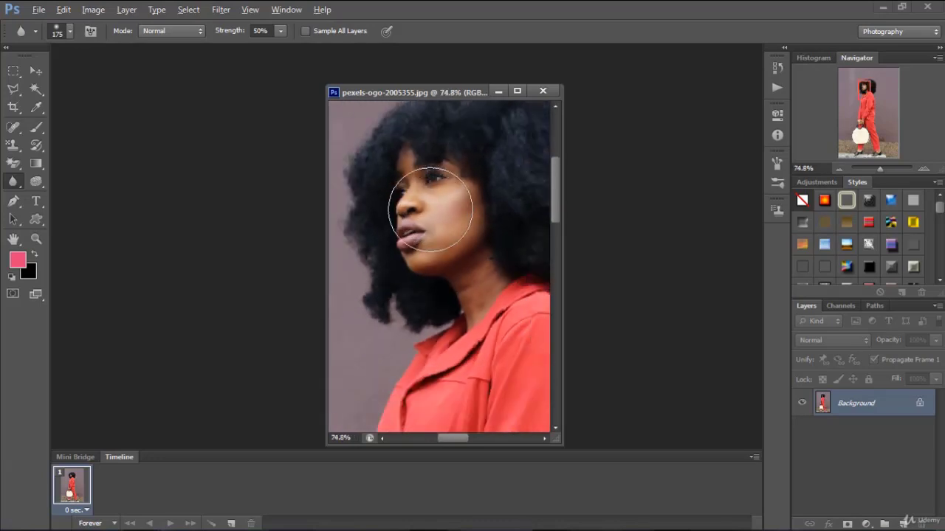
scroll(430, 210, "down", 3)
scroll(467, 145, "up", 5)
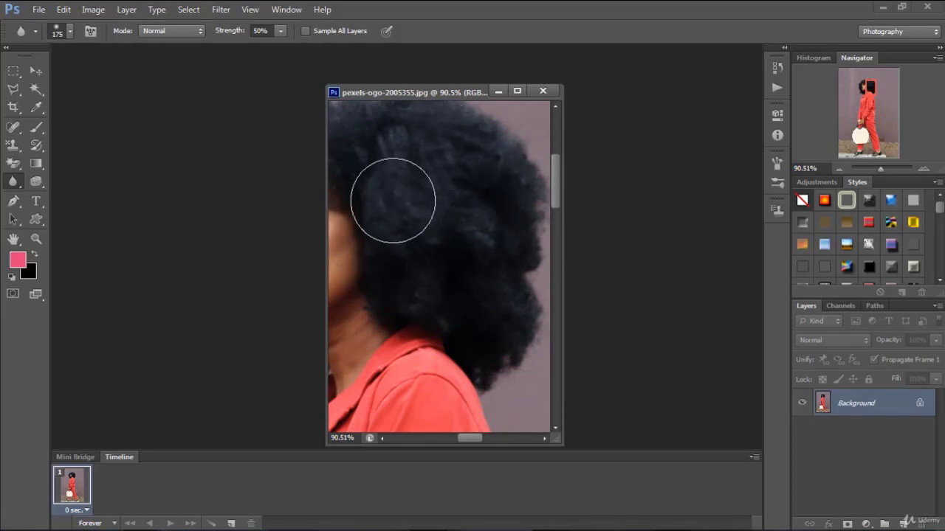
Try the Blur tool on the woman's hair, raise its strength to 100%, blur the hair again and undo the stroke
mouse_move(392, 200)
left_mouse_down()
mouse_move(476, 149)
mouse_move(442, 244)
mouse_move(501, 166)
mouse_move(381, 185)
mouse_move(420, 179)
mouse_move(445, 247)
left_mouse_up()
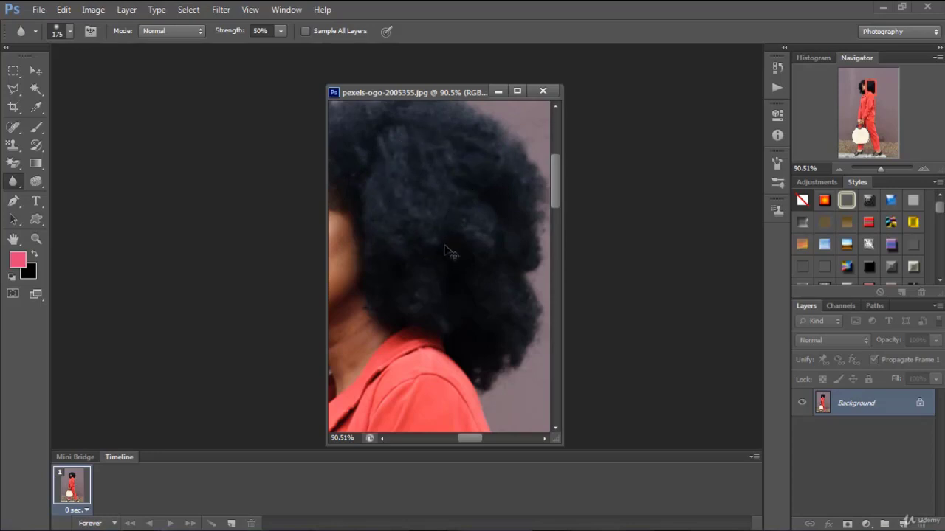
right_click(12, 185)
left_click(12, 186)
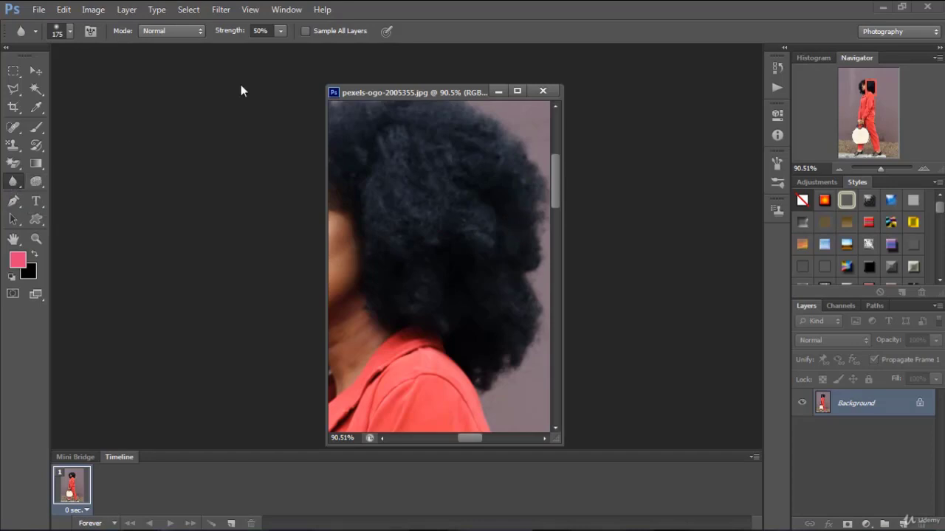
left_click(280, 31)
left_click_drag(281, 47, 332, 45)
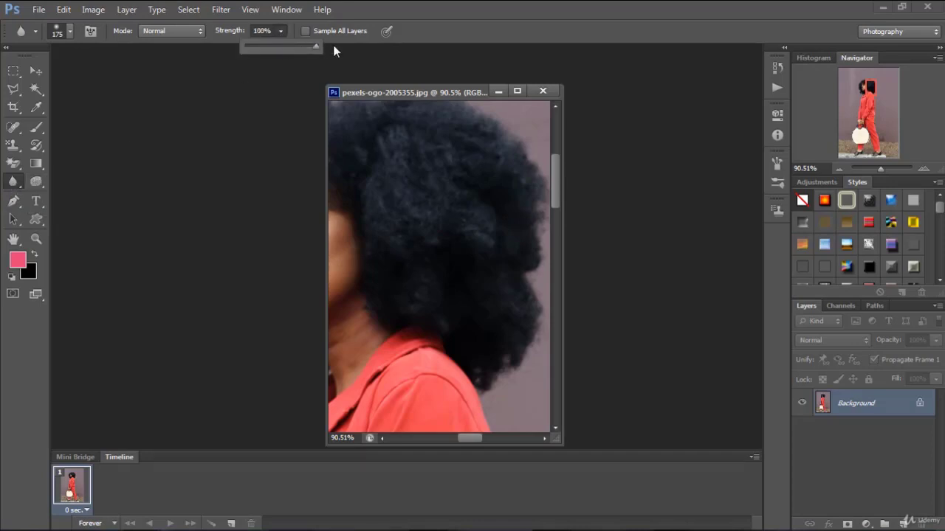
mouse_move(471, 189)
left_mouse_down()
mouse_move(443, 214)
mouse_move(453, 233)
mouse_move(433, 276)
mouse_move(415, 225)
mouse_move(402, 219)
mouse_move(442, 172)
mouse_move(426, 200)
mouse_move(405, 176)
mouse_move(412, 213)
mouse_move(429, 214)
mouse_move(440, 237)
left_mouse_up()
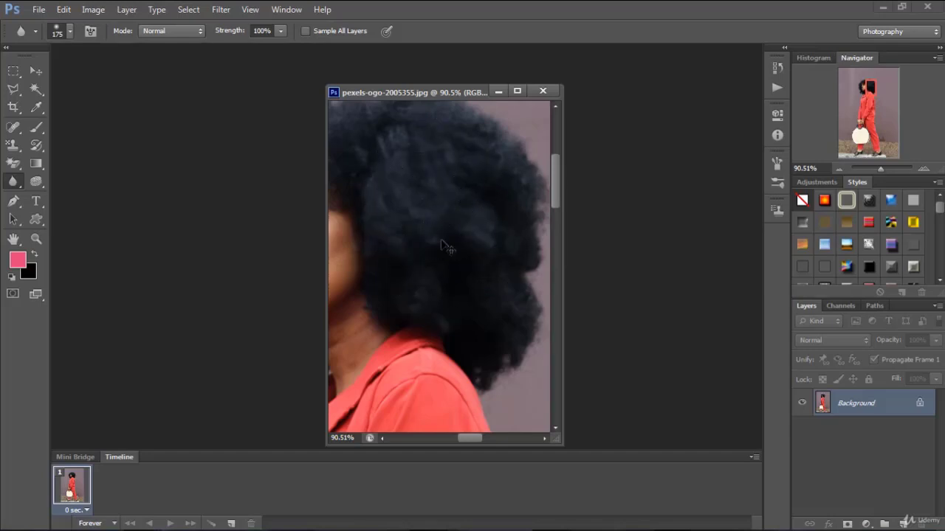
key("ctrl+z")
Try the Sharpen tool at 50% strength on the woman's face, undo the heavy stroke and retouch the cheek lightly
right_click(12, 187)
left_click(81, 193)
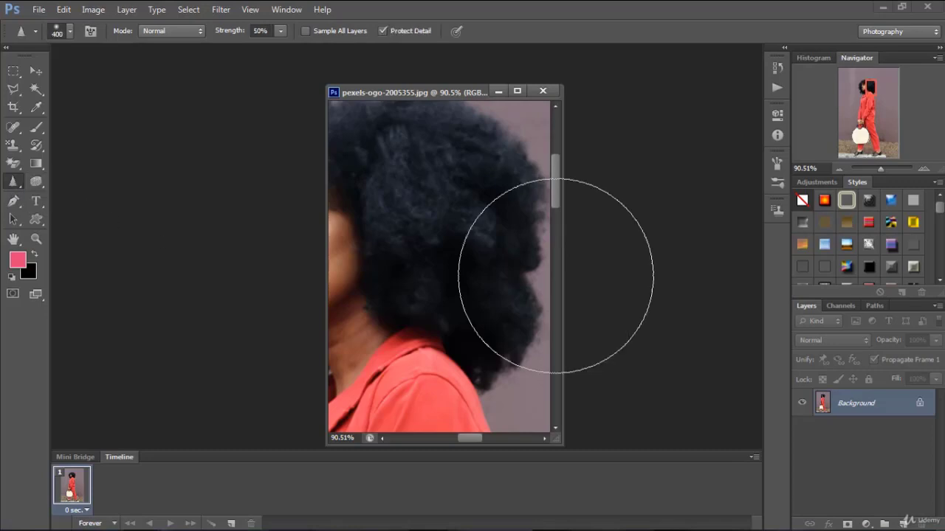
left_click_drag(413, 251, 432, 264)
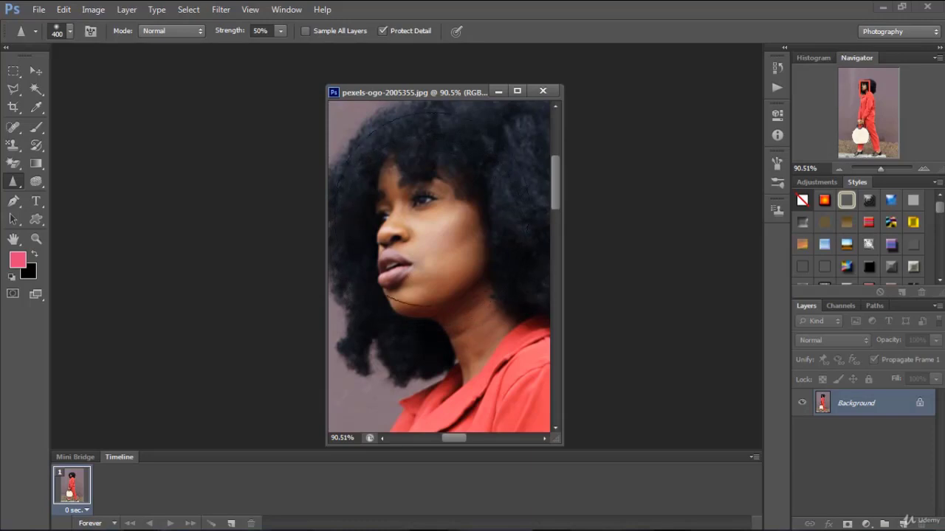
left_click_drag(414, 219, 454, 229)
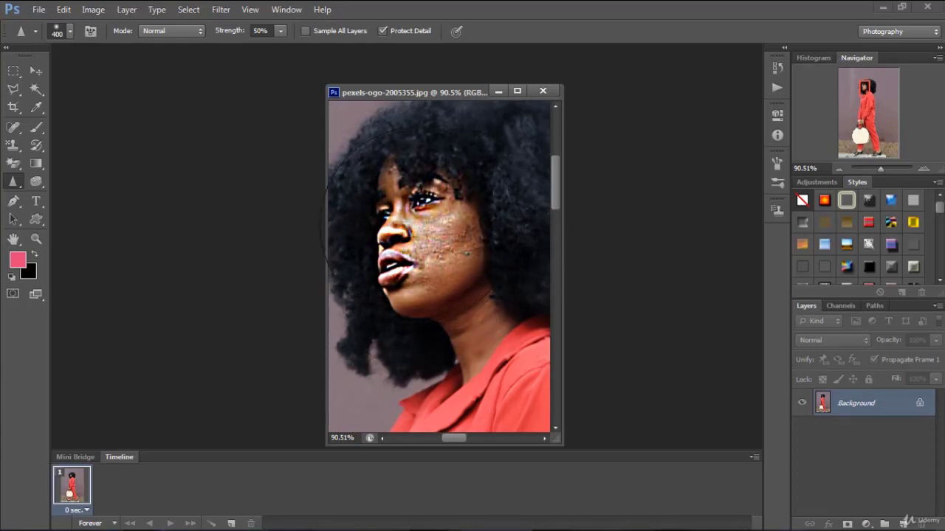
key("ctrl+z")
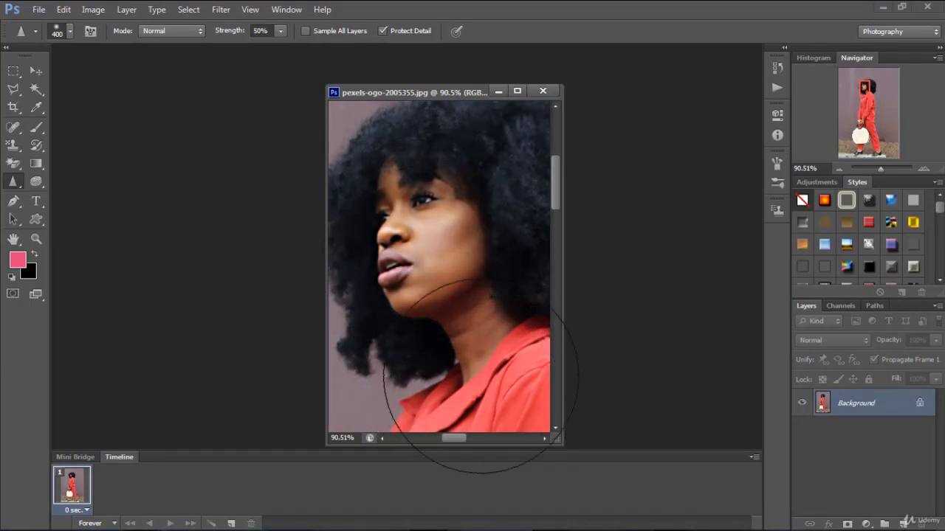
scroll(449, 289, "down", 5)
scroll(449, 274, "up", 1)
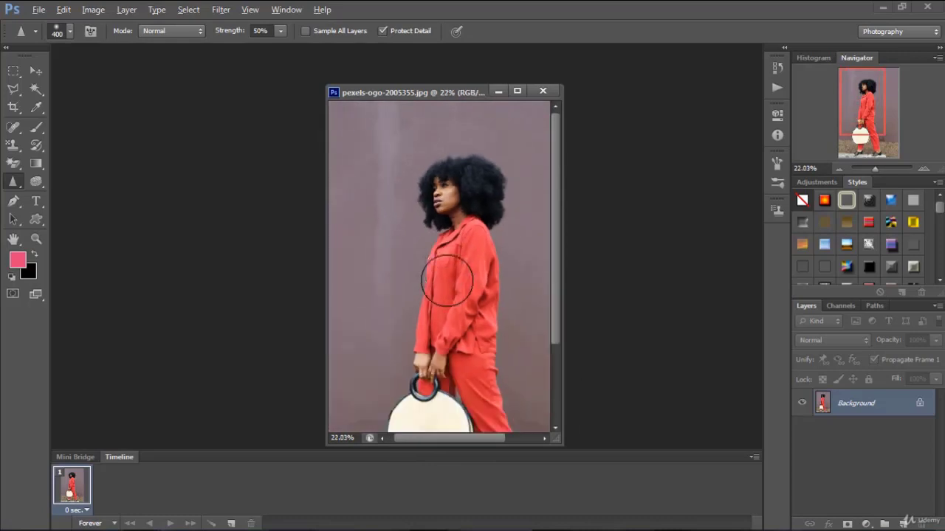
scroll(448, 200, "up", 2)
scroll(446, 203, "up", 3)
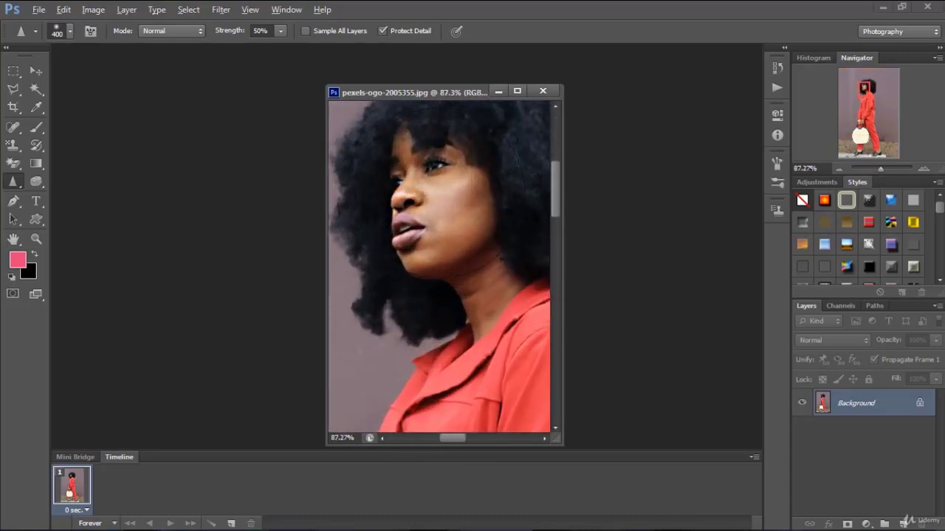
left_click(441, 192)
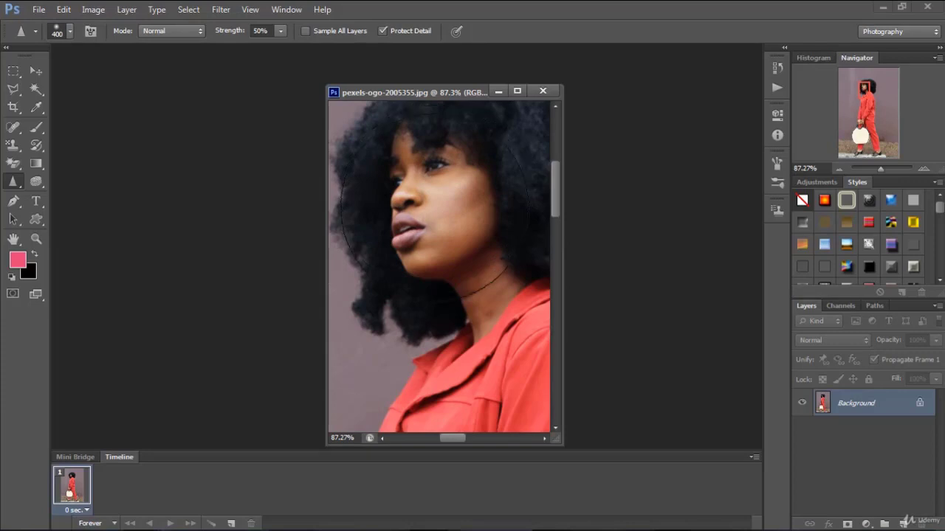
Lighten the jaw, chin, cheek and forehead with the Dodge tool on midtones at 50% exposure, and revert the photo
left_click(37, 183)
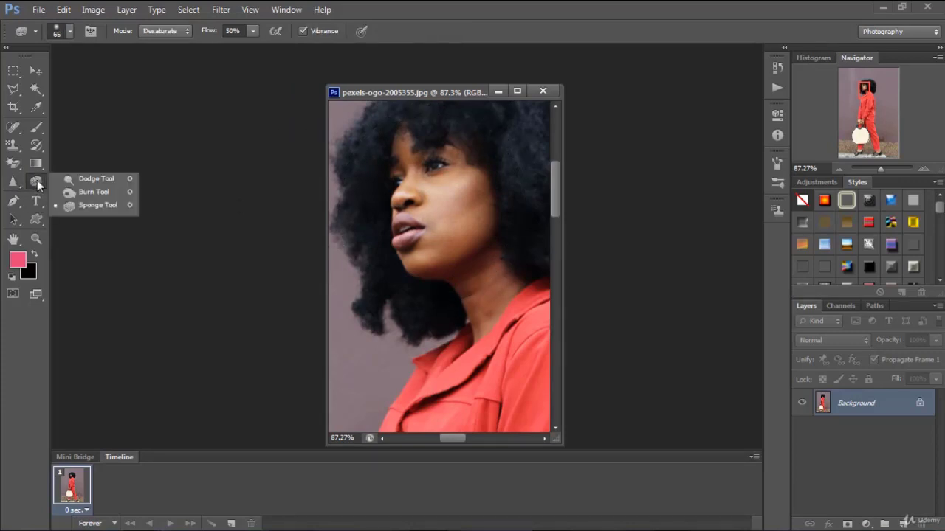
left_click(84, 182)
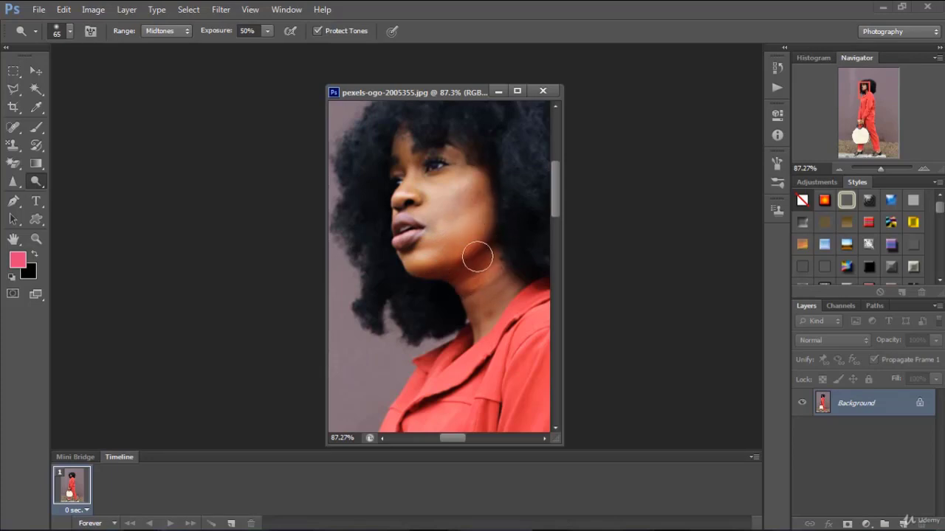
mouse_move(477, 256)
left_mouse_down()
mouse_move(415, 276)
mouse_move(459, 271)
mouse_move(488, 229)
mouse_move(478, 253)
left_mouse_up()
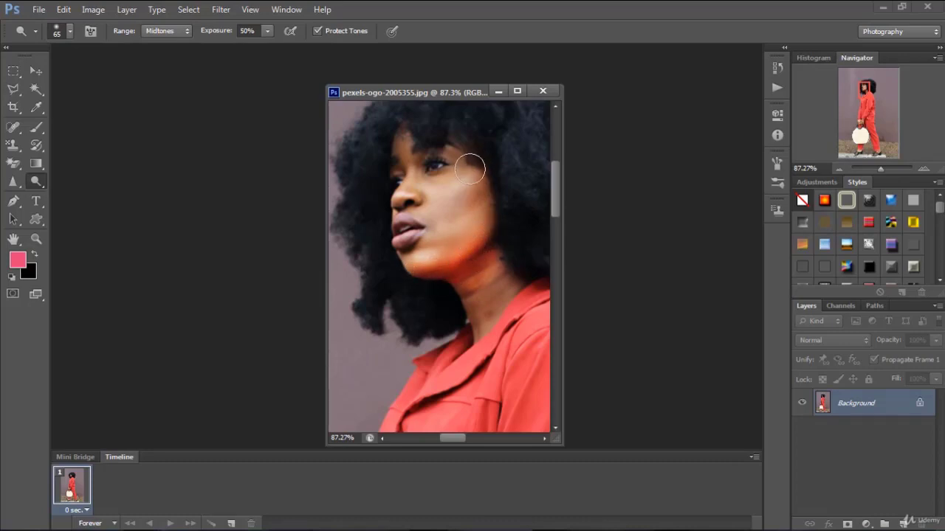
mouse_move(469, 169)
left_mouse_down()
mouse_move(446, 125)
mouse_move(456, 136)
mouse_move(400, 135)
left_mouse_up()
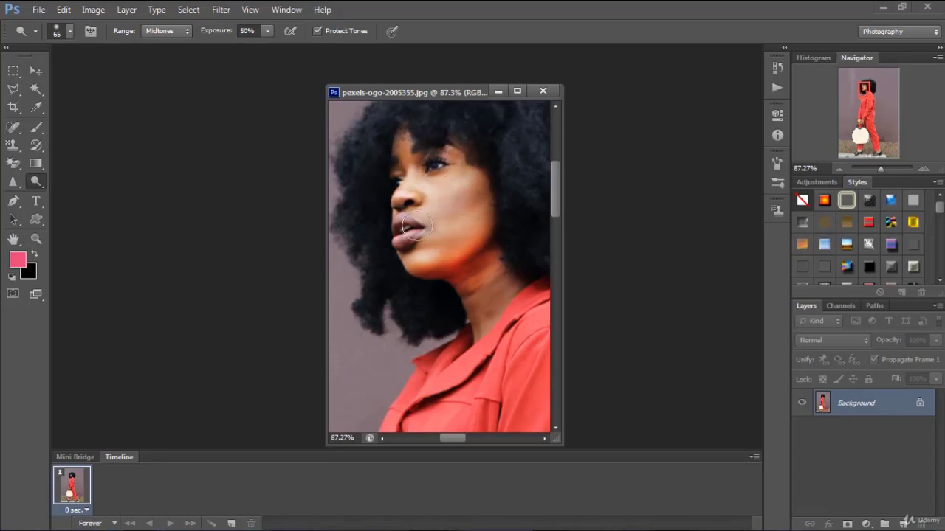
left_click_drag(409, 253, 443, 241)
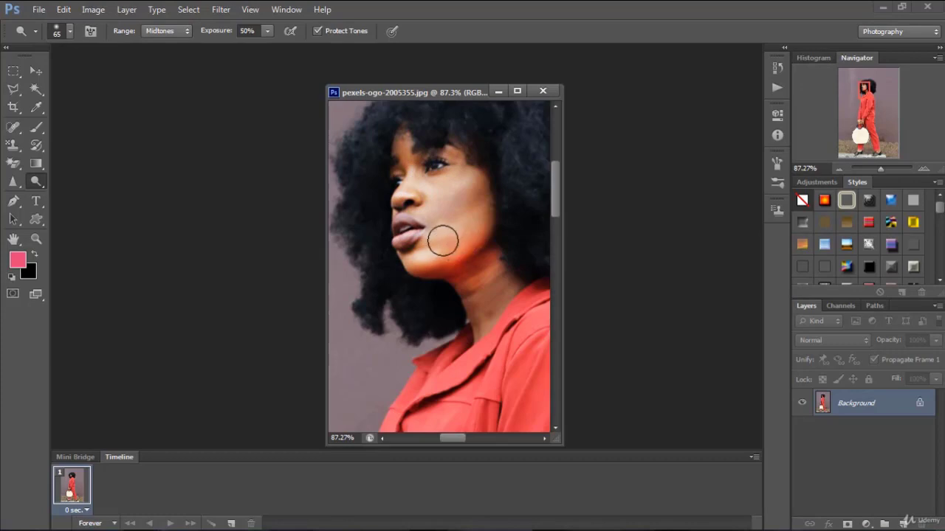
left_click_drag(470, 205, 484, 188)
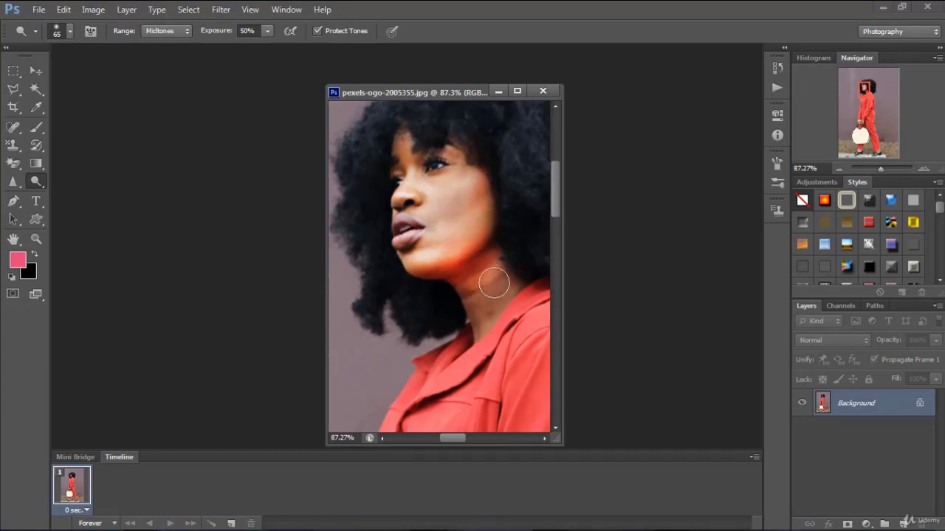
key("ctrl+0")
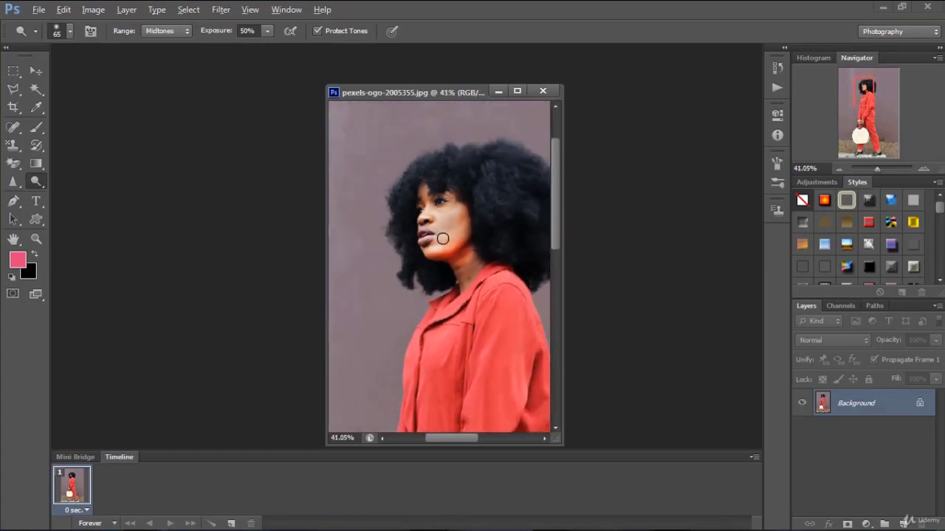
scroll(431, 171, "up", 5)
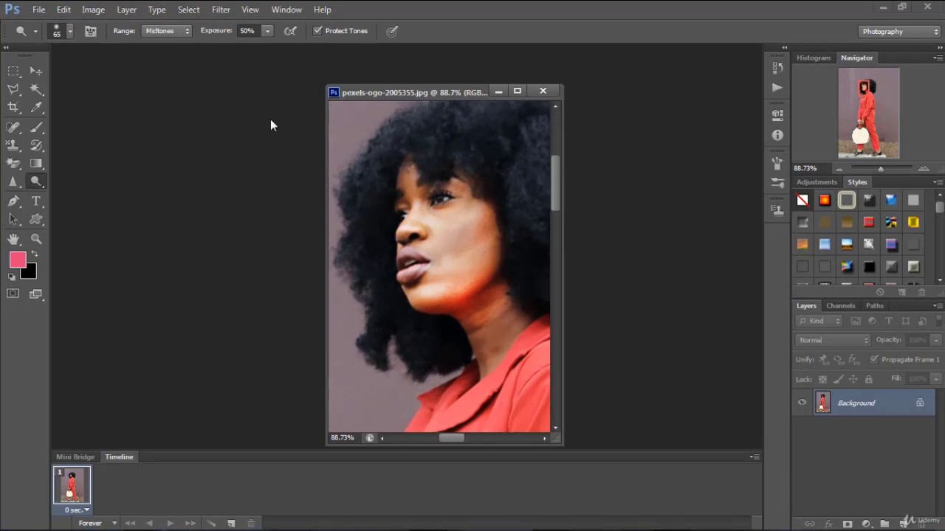
left_click(38, 9)
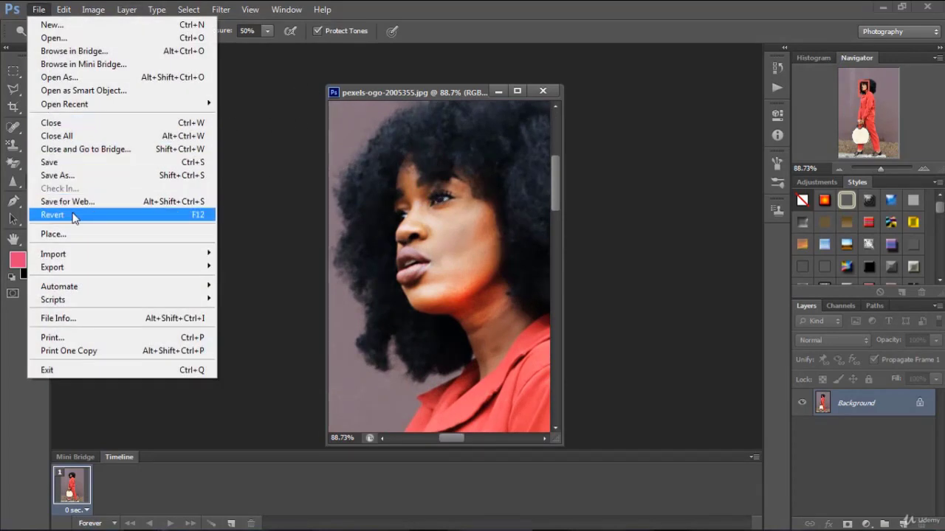
left_click(72, 214)
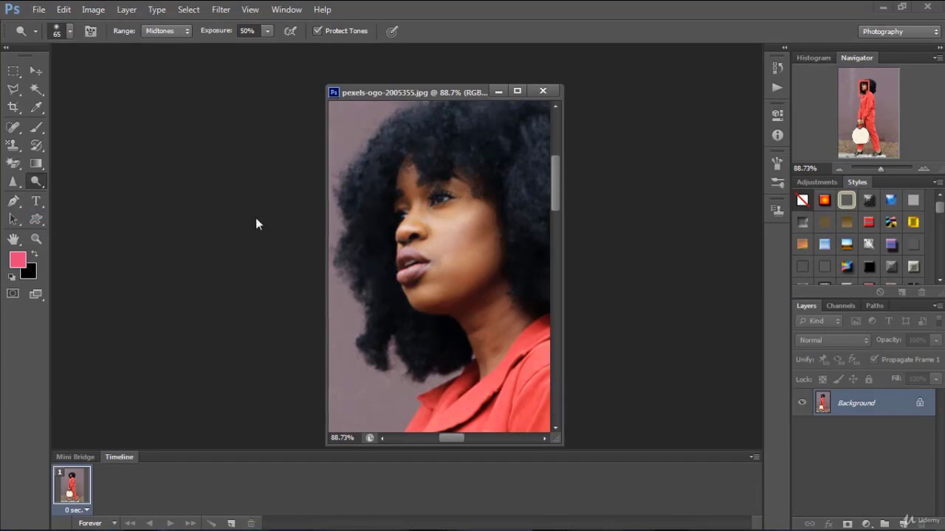
Darken the woman's cheek with the Burn tool on midtones at 50% exposure, and undo the strokes
right_click(41, 188)
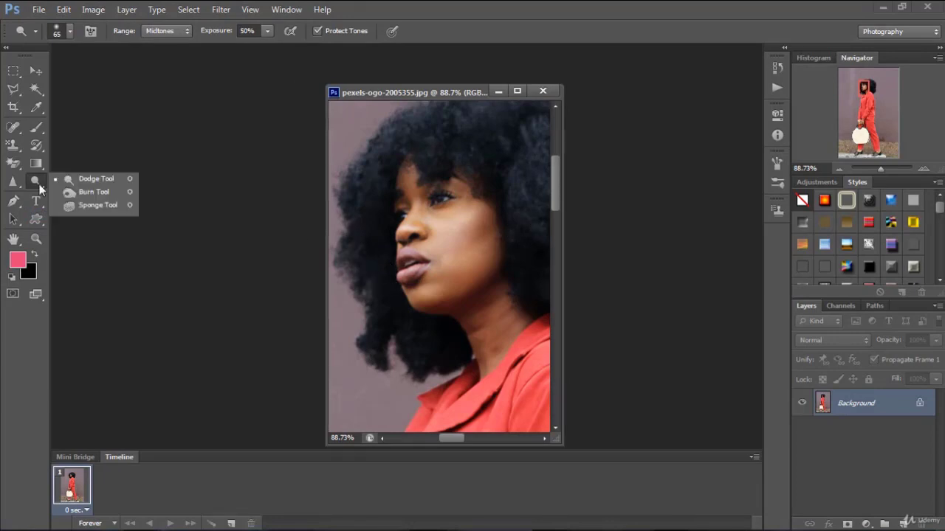
left_click(90, 192)
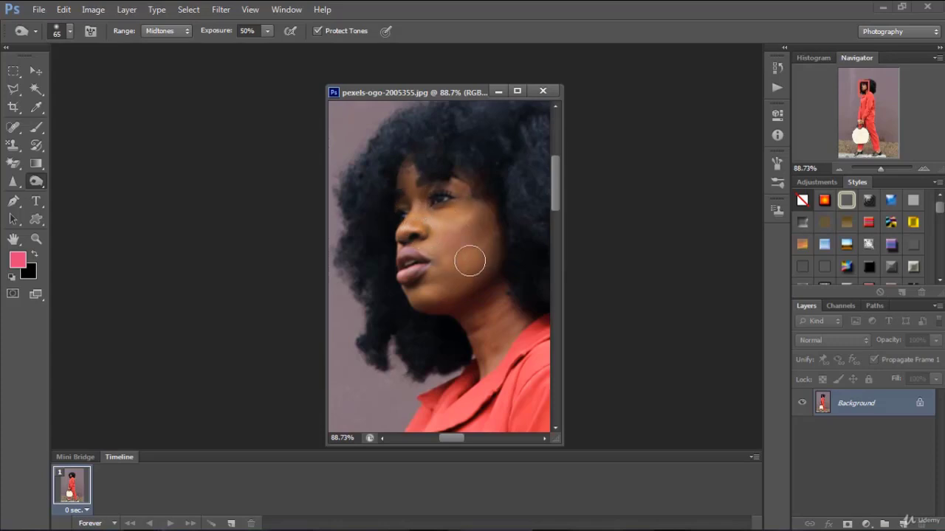
mouse_move(475, 256)
left_mouse_down()
mouse_move(455, 270)
mouse_move(465, 262)
mouse_move(430, 265)
mouse_move(458, 252)
mouse_move(426, 243)
mouse_move(450, 224)
mouse_move(482, 239)
mouse_move(469, 266)
mouse_move(500, 248)
left_mouse_up()
key("ctrl+z")
key("ctrl+alt+z")
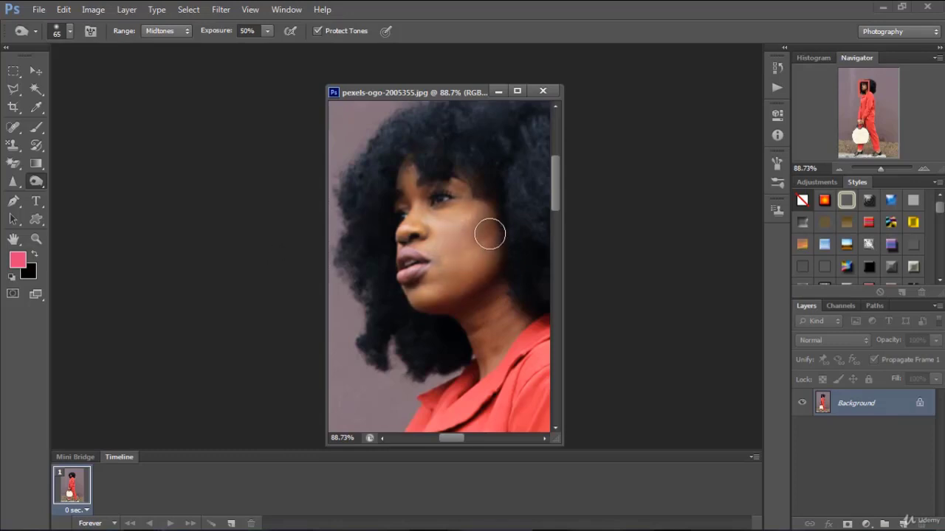
Desaturate the woman's face with the Sponge tool at 50% flow, and revert the photo to its saved version
right_click(40, 182)
left_click(86, 205)
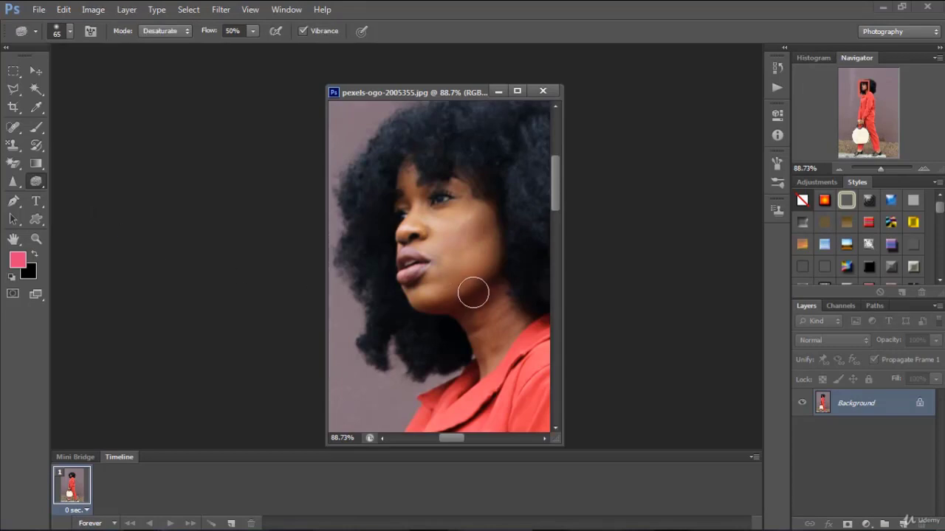
mouse_move(458, 223)
left_mouse_down()
mouse_move(458, 270)
mouse_move(477, 210)
mouse_move(492, 230)
mouse_move(488, 250)
mouse_move(430, 232)
mouse_move(417, 192)
left_mouse_up()
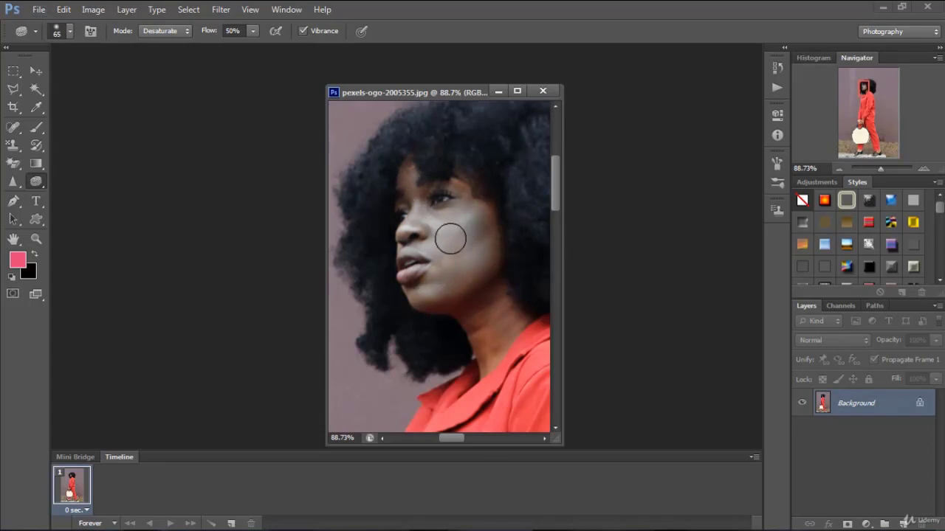
scroll(450, 239, "down", 16)
scroll(455, 194, "up", 6)
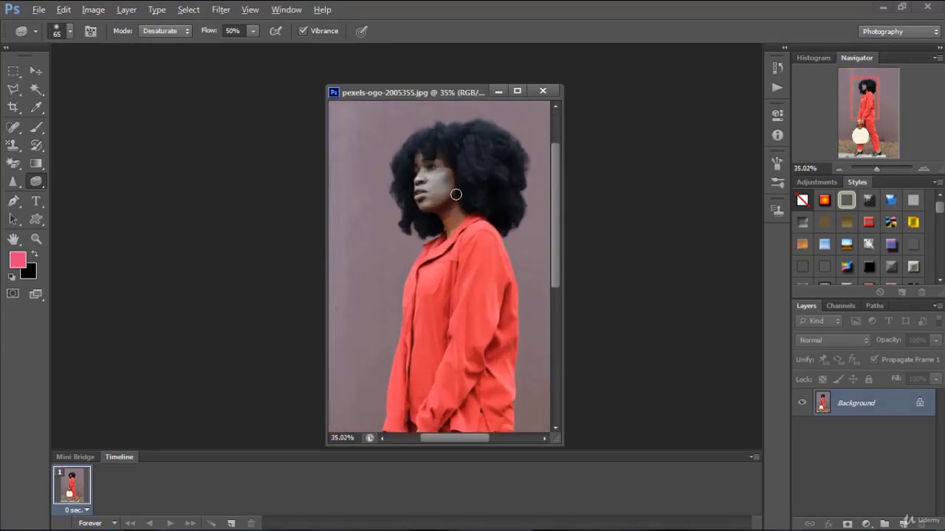
scroll(455, 194, "up", 3)
scroll(416, 211, "up", 2)
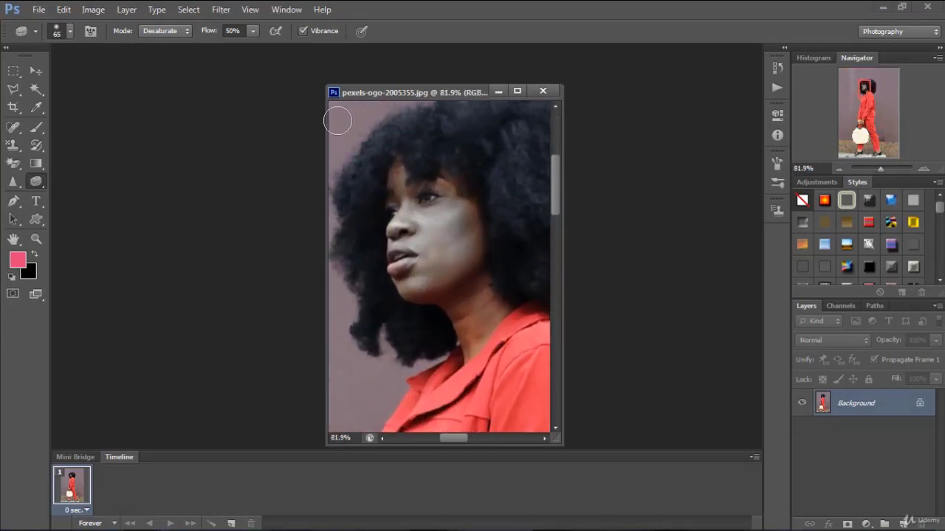
left_click(38, 9)
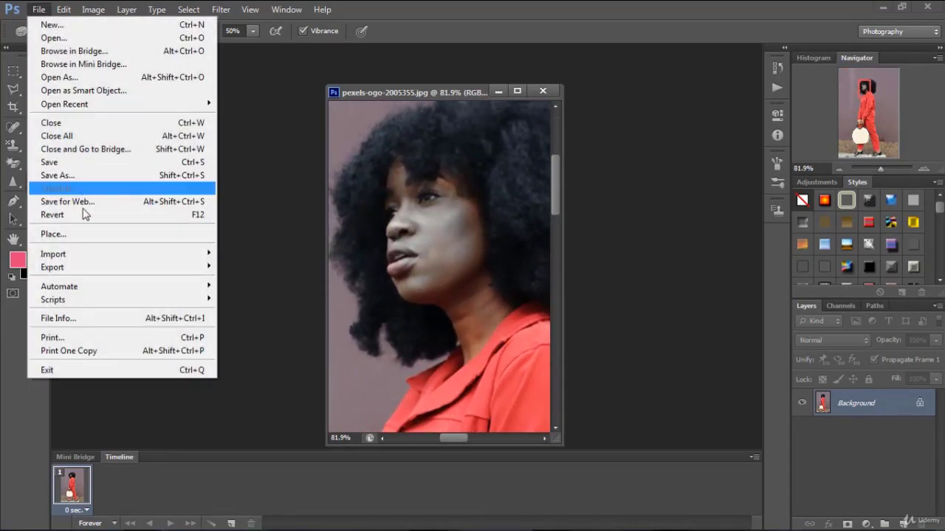
left_click(83, 214)
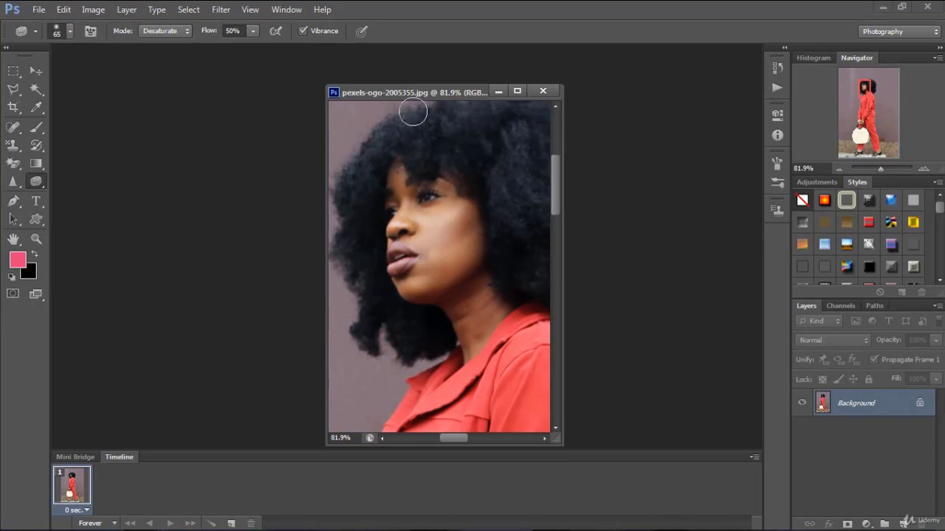
Activate the Move tool and show more of the woman's figure in the photo
left_click(36, 71)
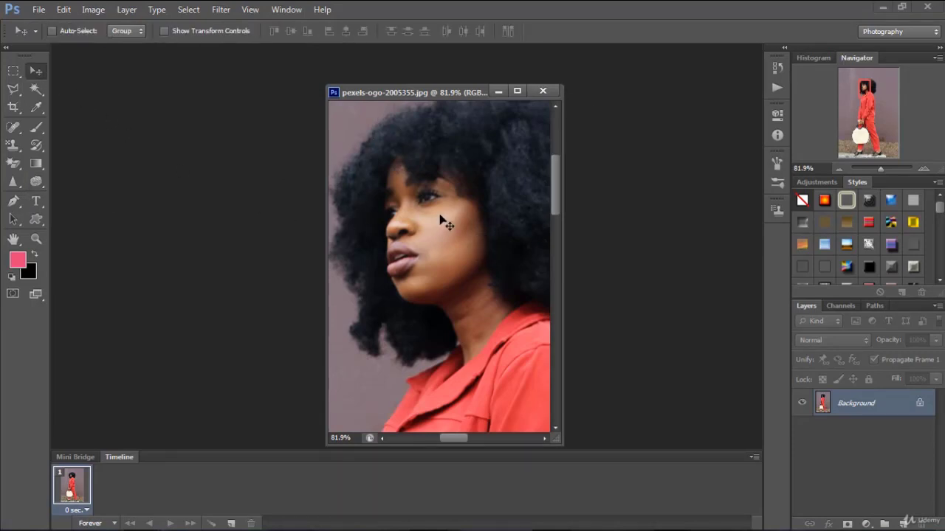
scroll(440, 247, "down", 5)
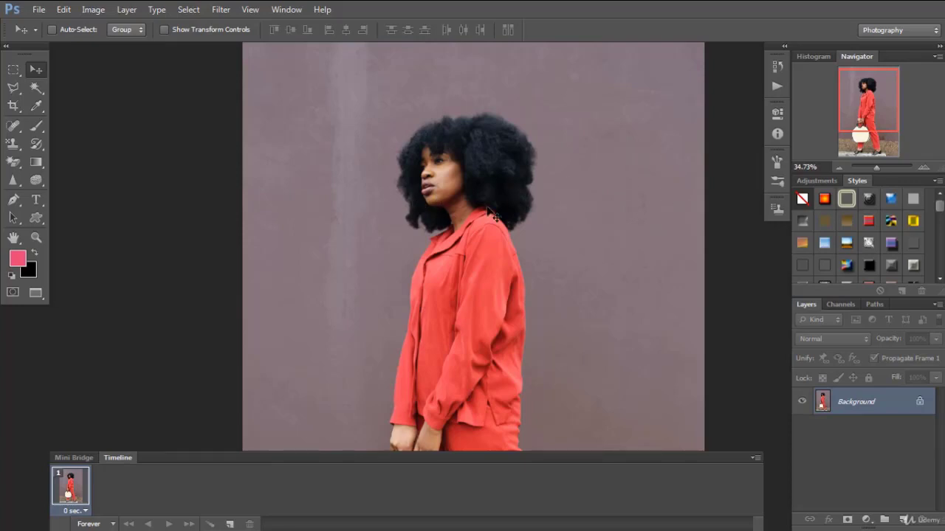
Start a Pen tool path at the crown and trace the outer edge of the hair down the back of the woman's head
scroll(456, 207, "up", 4)
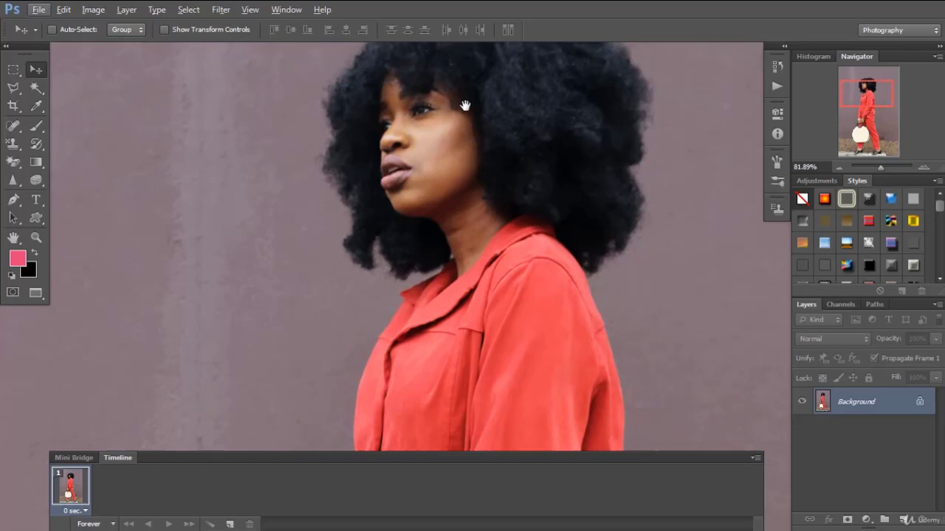
left_click_drag(465, 106, 465, 358)
left_click_drag(466, 259, 424, 110)
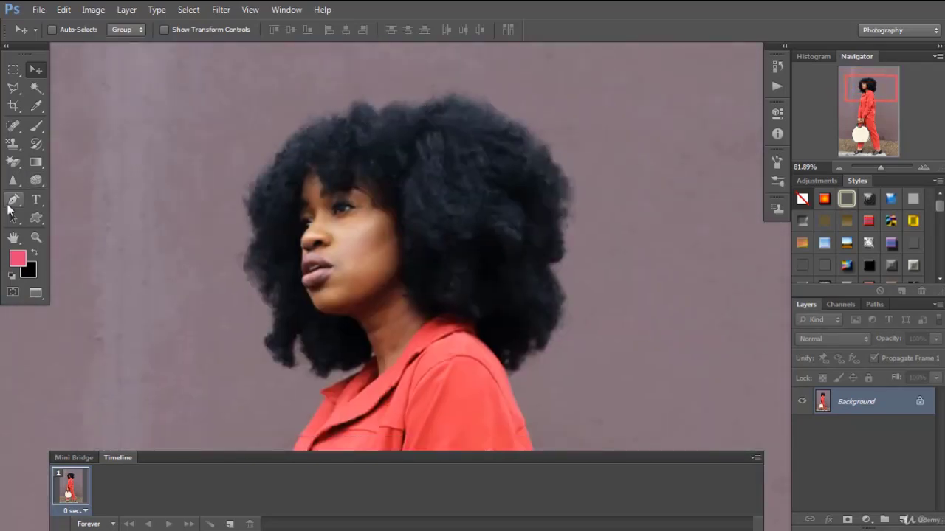
left_click(13, 199)
left_click(381, 112)
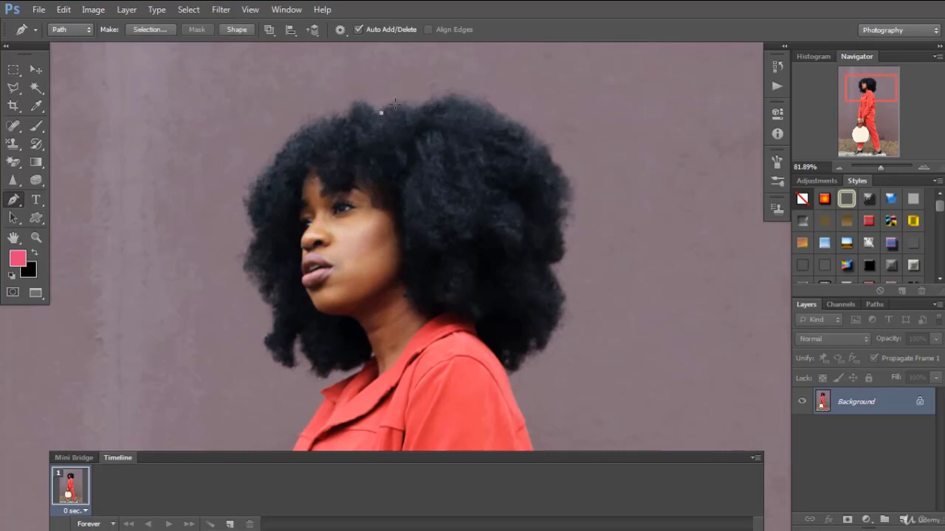
left_click_drag(415, 108, 454, 100)
left_click_drag(541, 139, 545, 147)
left_click_drag(557, 165, 561, 214)
left_click_drag(563, 252, 559, 325)
left_click_drag(548, 340, 545, 347)
Continue the path along the collar, across the neck beneath the jaw, and down to the front of the collar
left_click_drag(541, 353, 441, 317)
left_click(423, 310)
left_click_drag(399, 291, 358, 321)
left_click(369, 343)
left_click(365, 363)
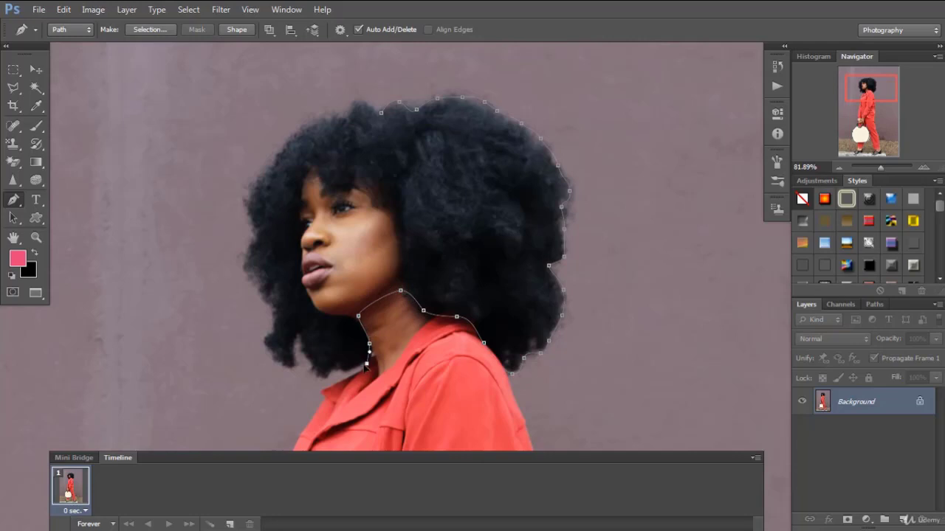
Trace the path around the lower front curls and up the front edge of the hair
left_click_drag(327, 380, 276, 359)
left_click(297, 339)
left_click(274, 310)
left_click(263, 284)
left_click(246, 251)
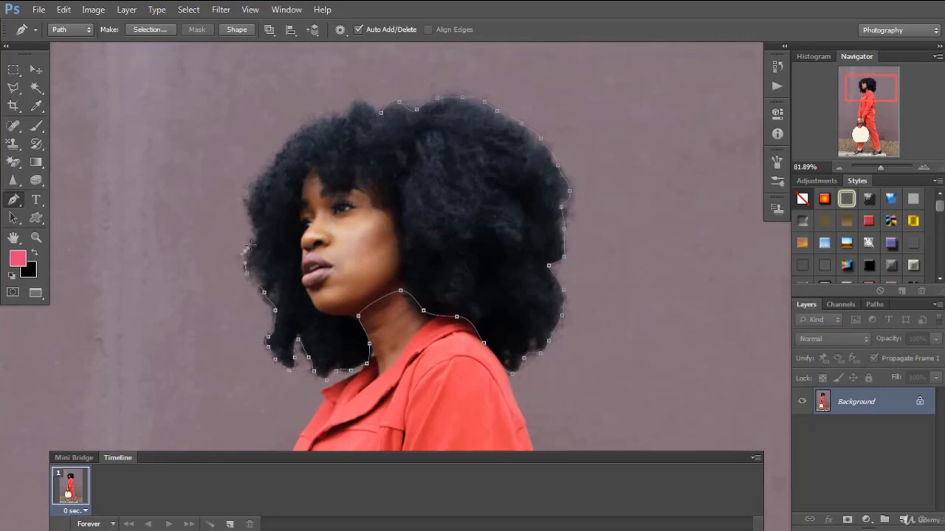
Continue the path along the upper front of the hair and close it at the starting anchor on the crown
left_click(257, 237)
left_click(245, 207)
left_click(250, 186)
left_click(272, 164)
left_click(289, 142)
left_click(304, 133)
left_click(315, 124)
left_click(323, 120)
left_click(381, 113)
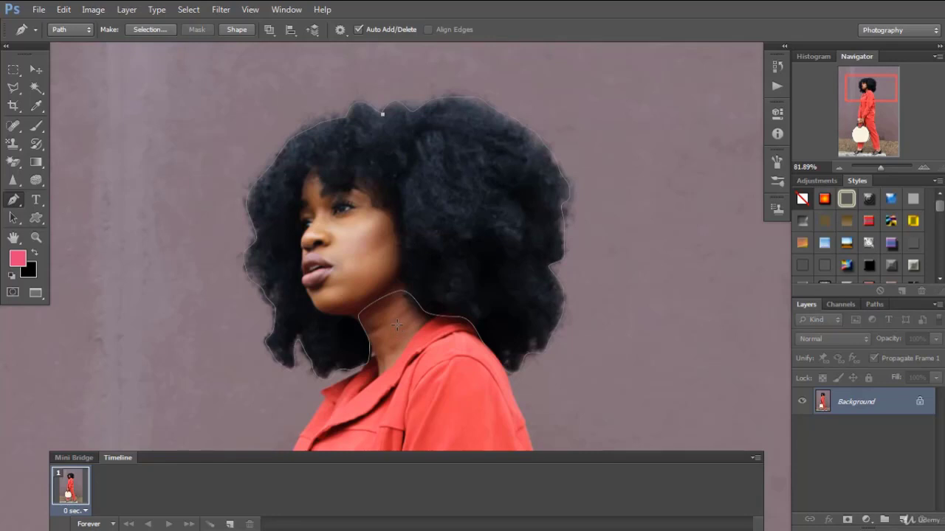
Load the closed head-shaped work path as a selection, and deselect the path itself
left_click(875, 306)
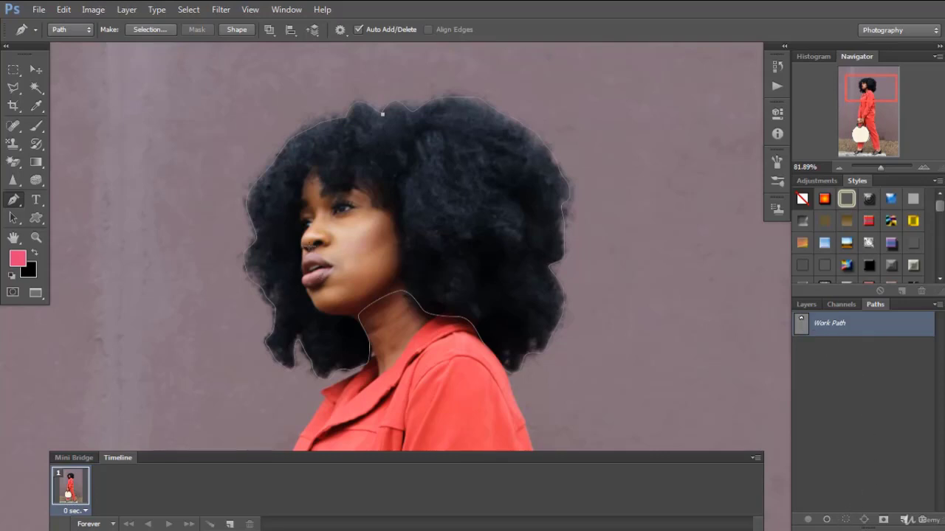
left_click(13, 219)
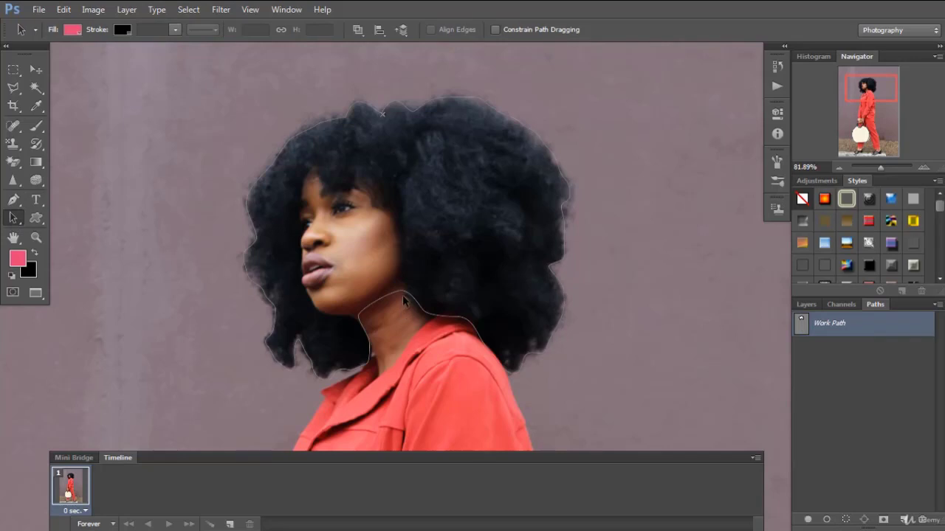
left_click(460, 319)
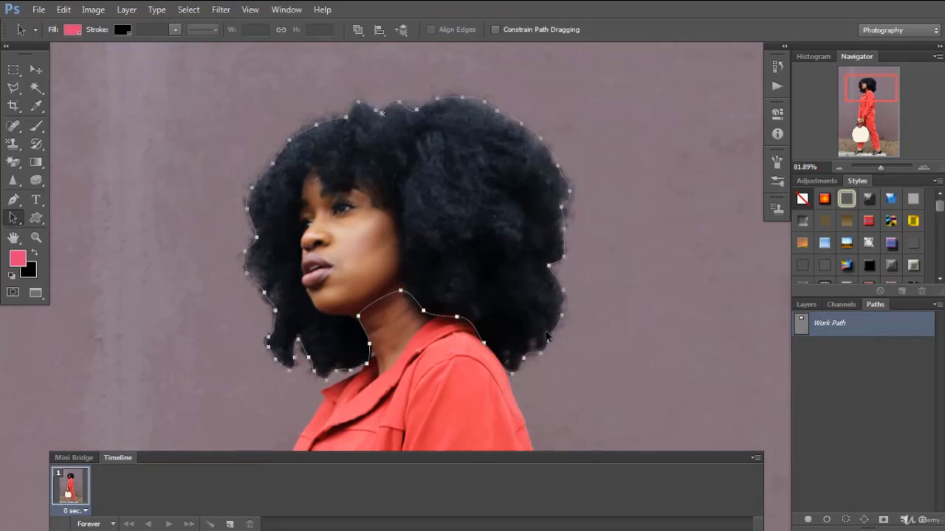
left_click(847, 520)
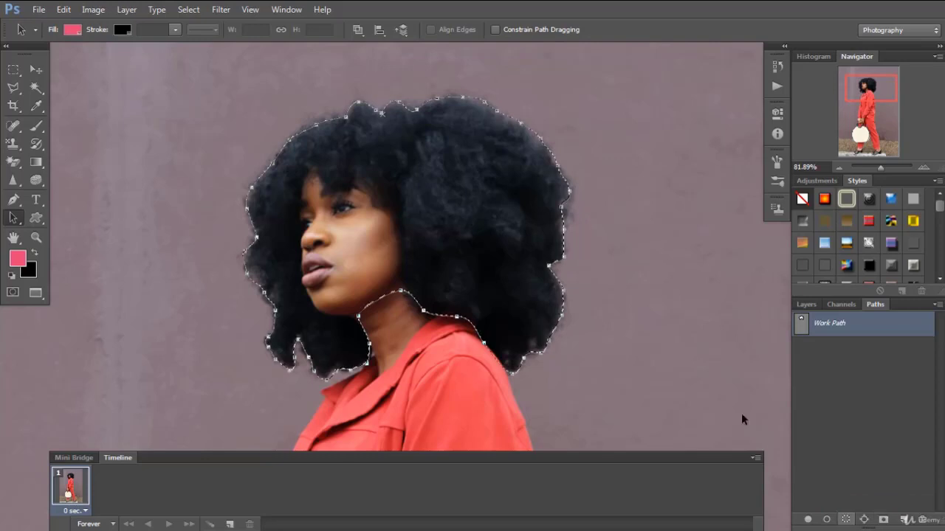
left_click(806, 304)
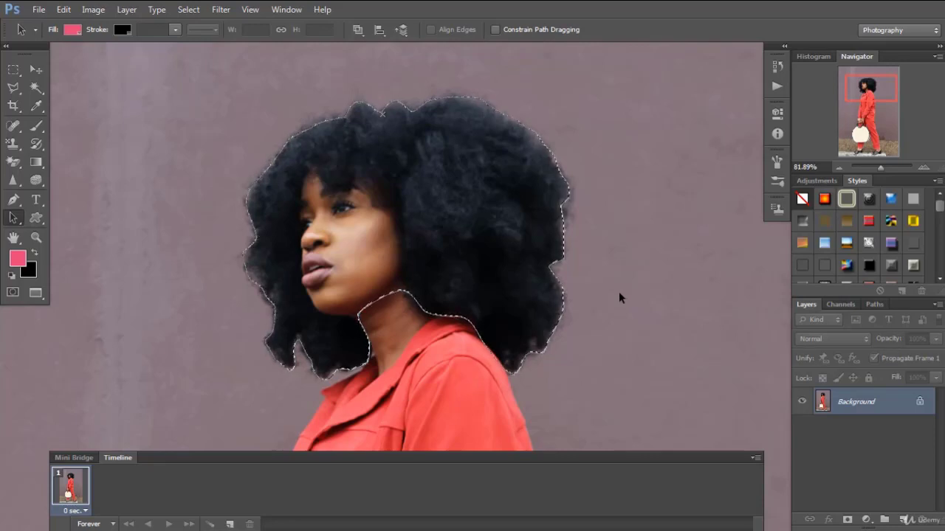
left_click(881, 306)
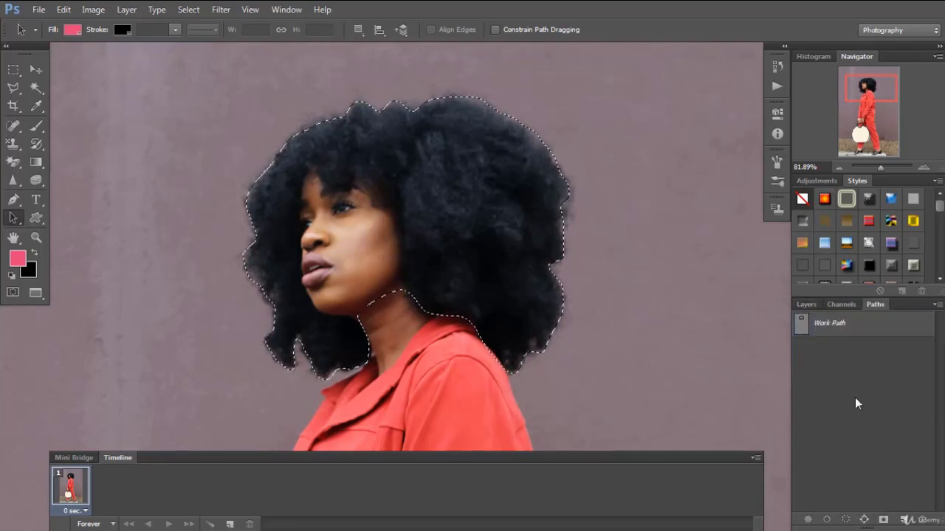
left_click(813, 304)
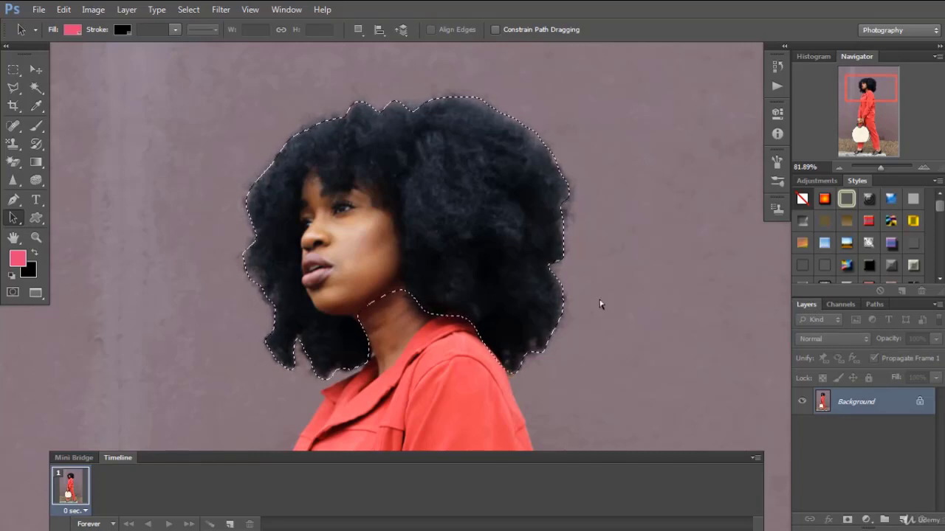
Copy the selected head to a new layer and move the copy onto the wall behind the woman
key("ctrl+j")
left_click(35, 69)
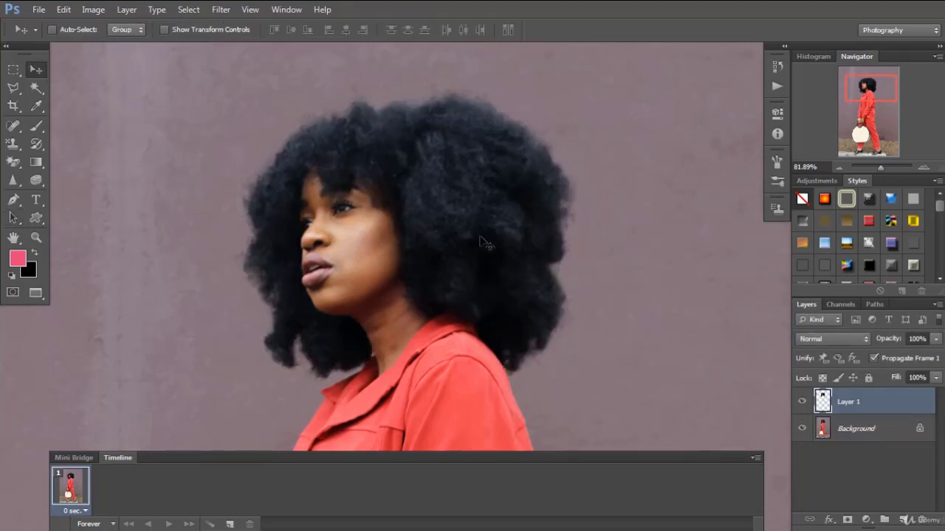
left_click_drag(413, 236, 515, 213)
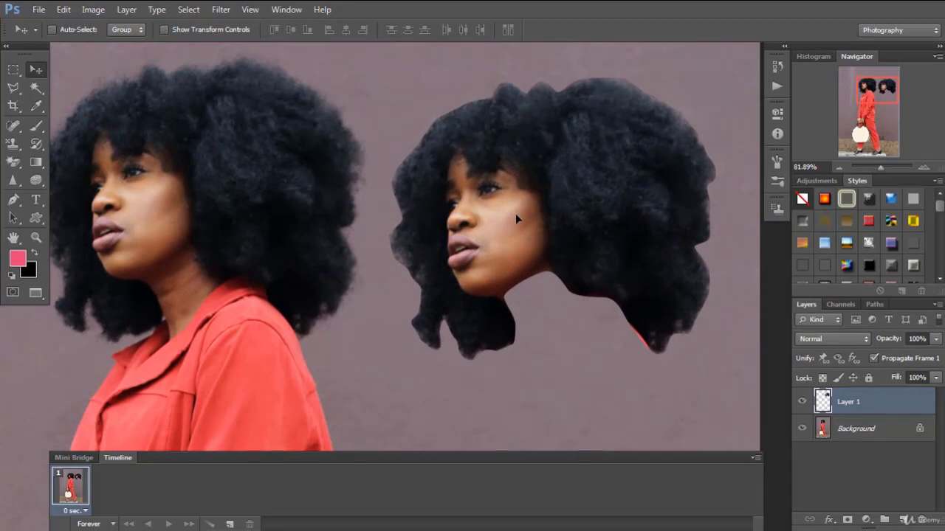
left_click_drag(425, 234, 464, 249)
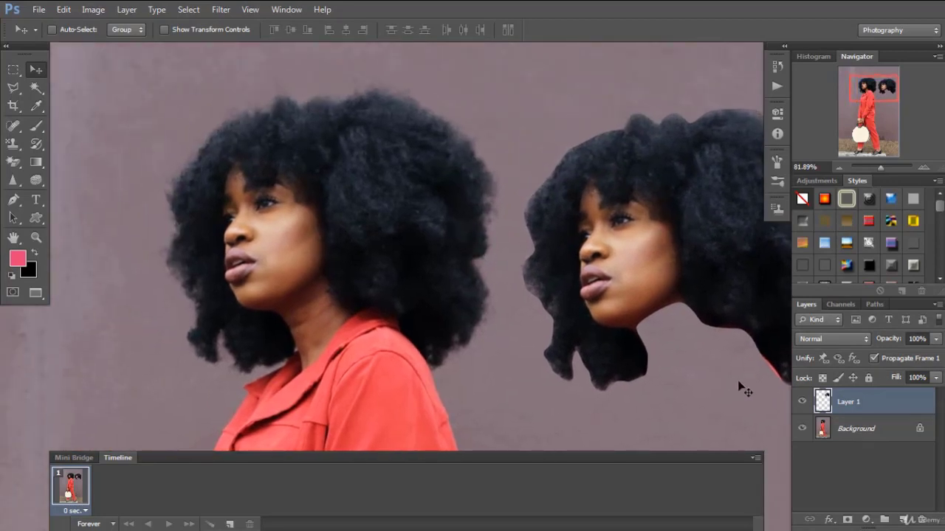
Delete the layer that holds the copied head
left_click(921, 520)
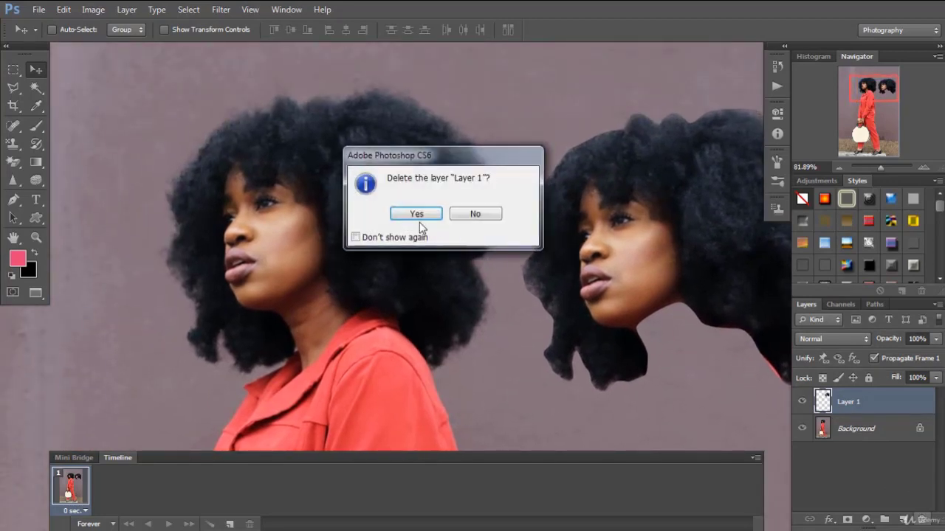
left_click(422, 214)
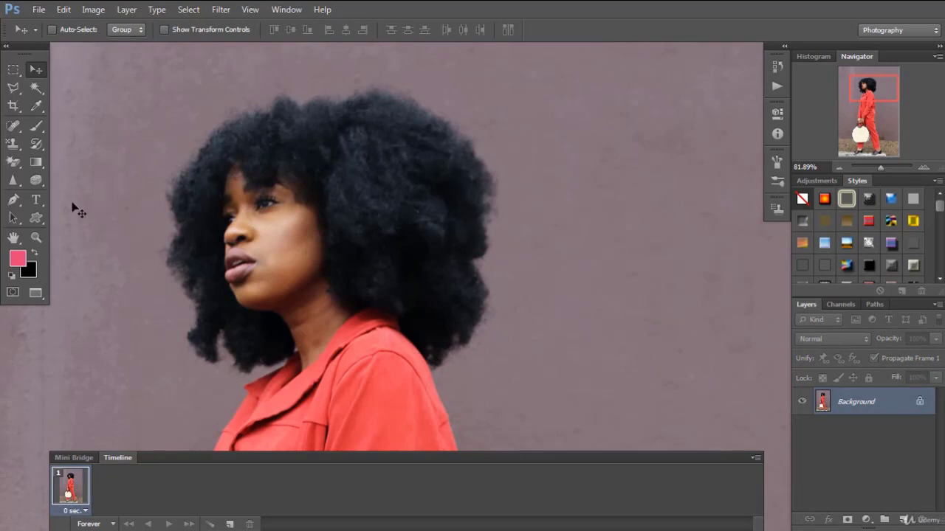
Draw a loose, irregular path across the hair, face and wall with the Freeform Pen tool
left_click(16, 207)
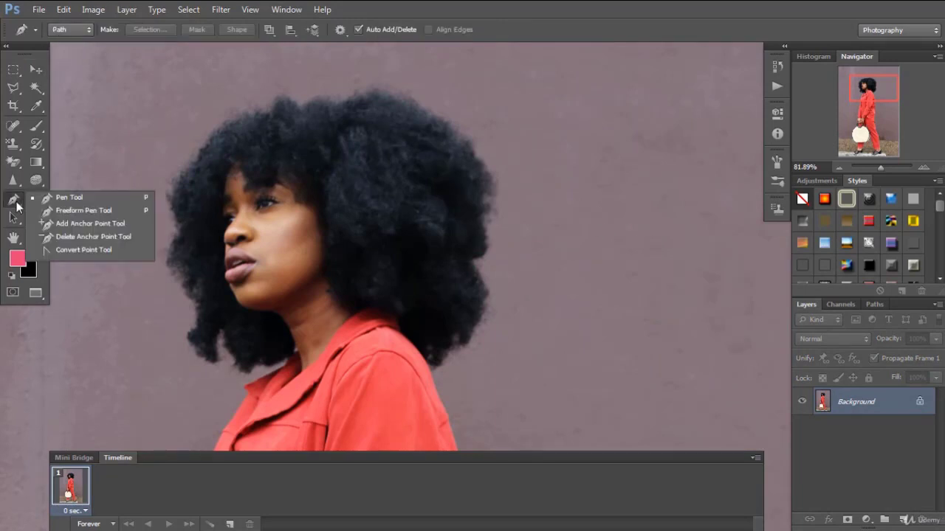
left_click(79, 212)
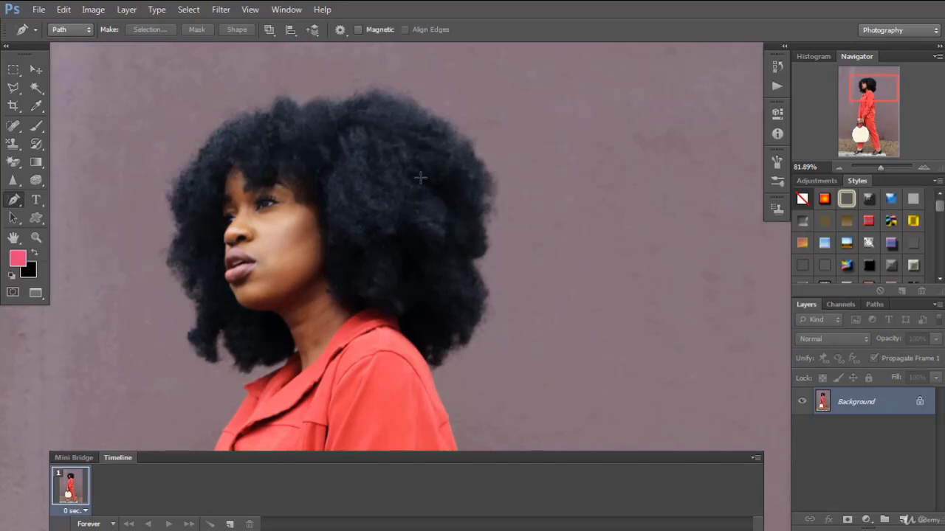
mouse_move(451, 133)
left_mouse_down()
mouse_move(472, 165)
mouse_move(518, 181)
mouse_move(504, 214)
mouse_move(555, 265)
mouse_move(564, 365)
mouse_move(457, 332)
mouse_move(381, 333)
mouse_move(276, 275)
mouse_move(350, 214)
mouse_move(348, 109)
left_mouse_up()
left_click_drag(408, 103, 452, 132)
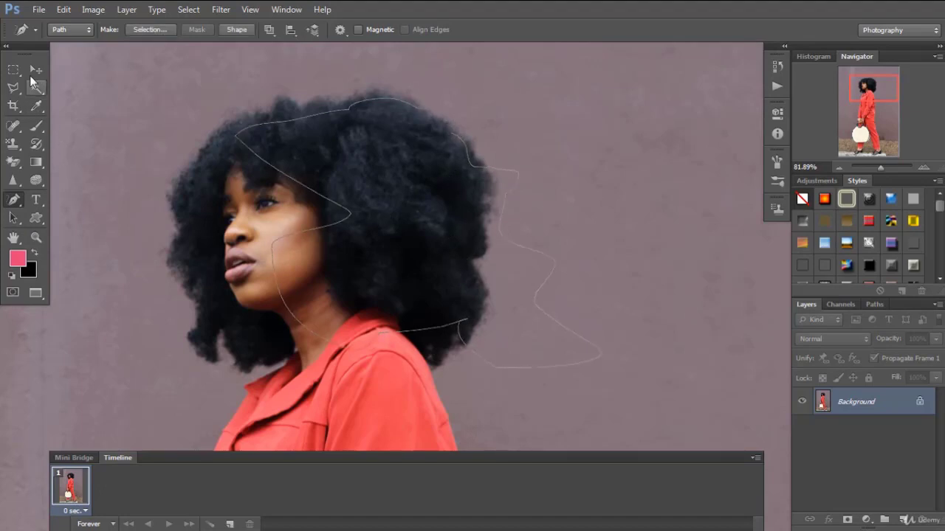
Select the freeform path with the Path Selection tool and remove it
left_click_drag(13, 199, 36, 214)
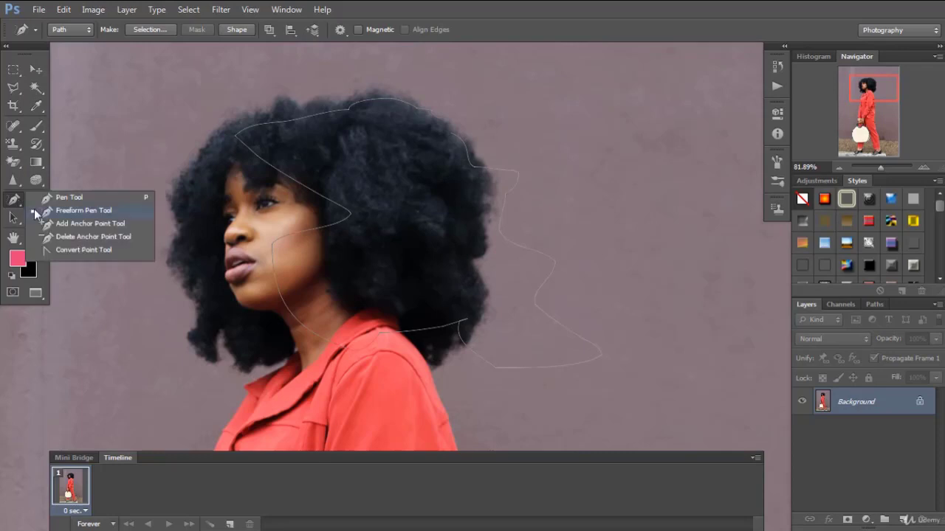
left_click(70, 228)
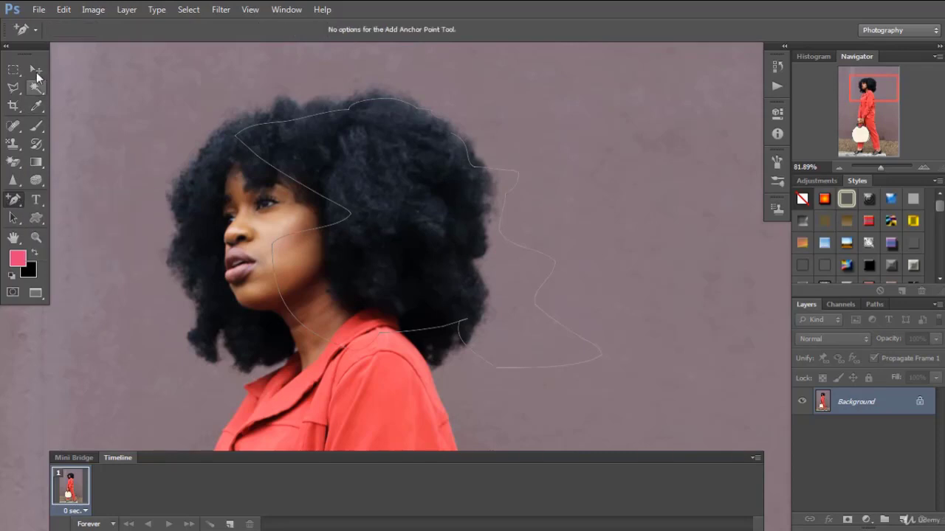
key("v")
left_click(22, 204)
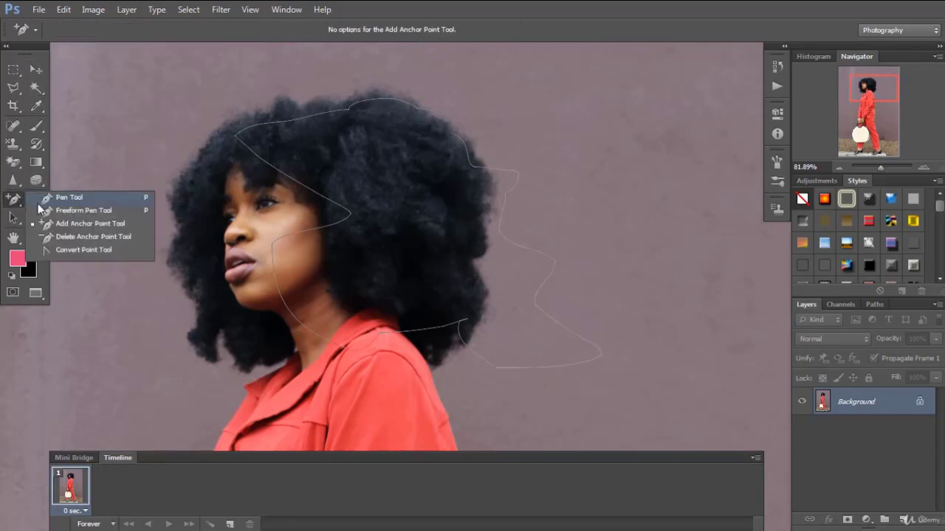
key("t")
left_click(14, 218)
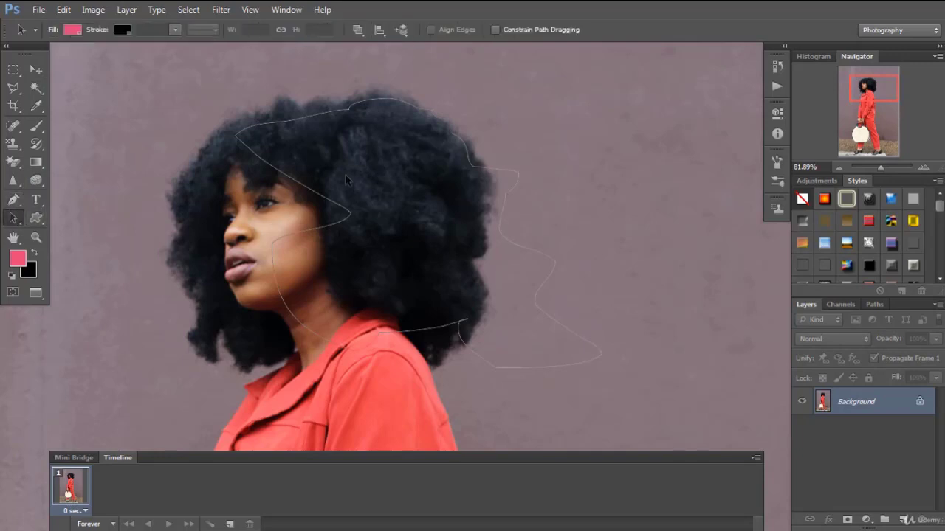
left_click(278, 123)
left_click(393, 160)
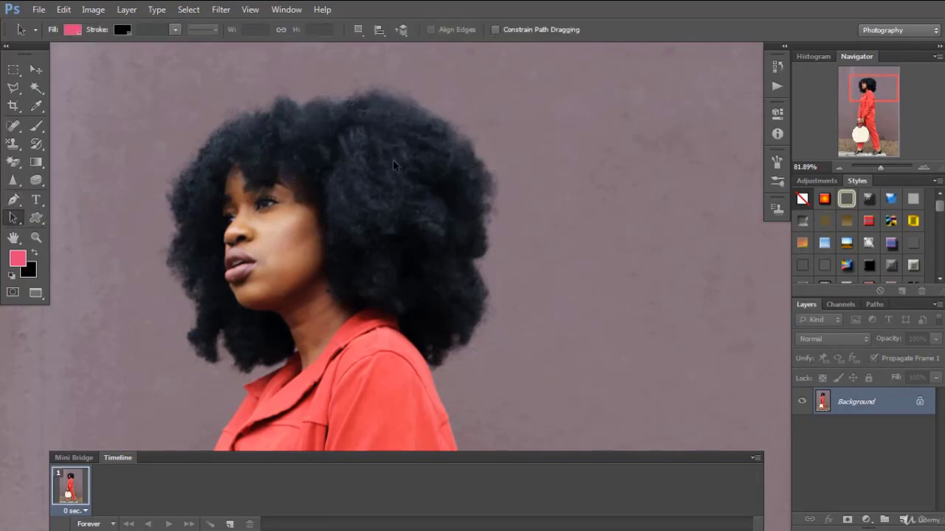
Draw a large closed, rounded path over the back of the hair and the adjacent wall with the Pen tool
left_click(12, 220)
left_click(14, 200)
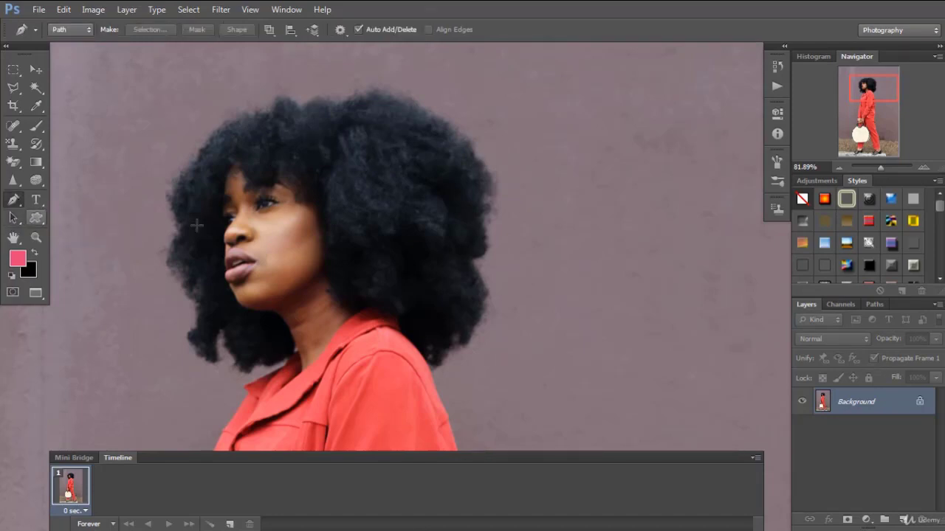
left_click_drag(557, 138, 592, 148)
left_click_drag(661, 213, 683, 263)
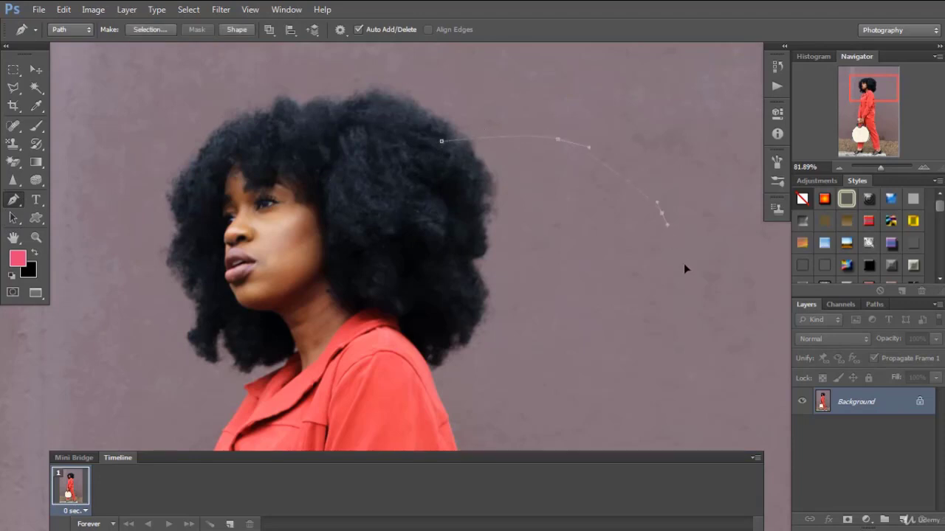
left_click_drag(655, 339, 613, 368)
left_click_drag(488, 380, 418, 359)
left_click_drag(378, 267, 385, 221)
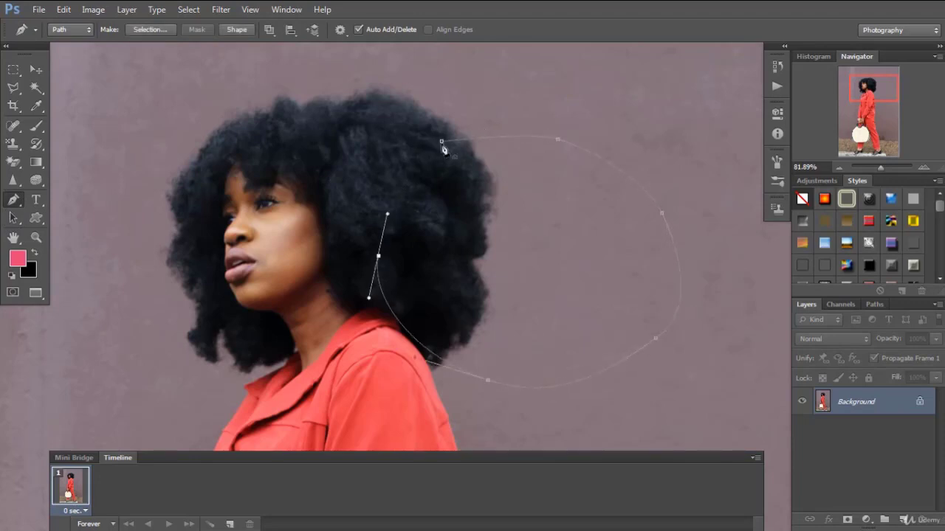
left_click(441, 141)
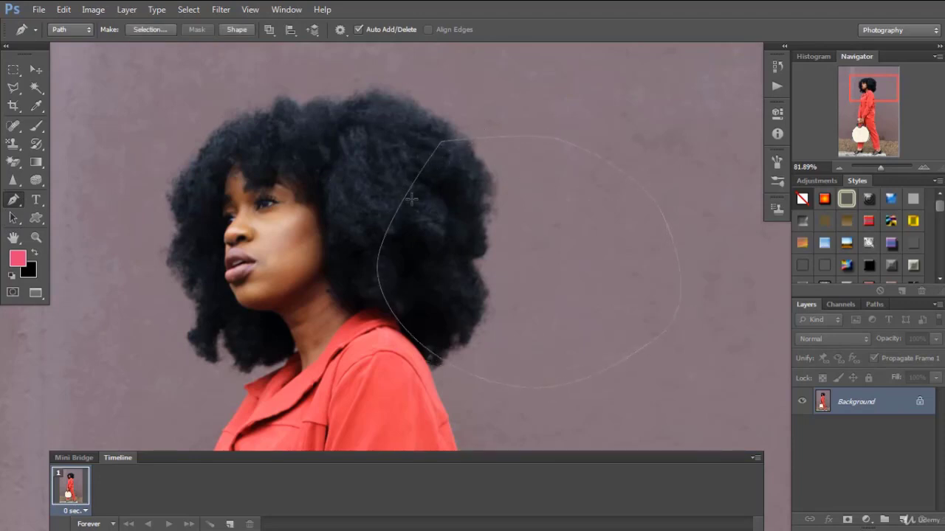
Add extra anchor points along the upper edge and outer side of the rounded path with the Add Anchor Point tool
left_click(15, 200)
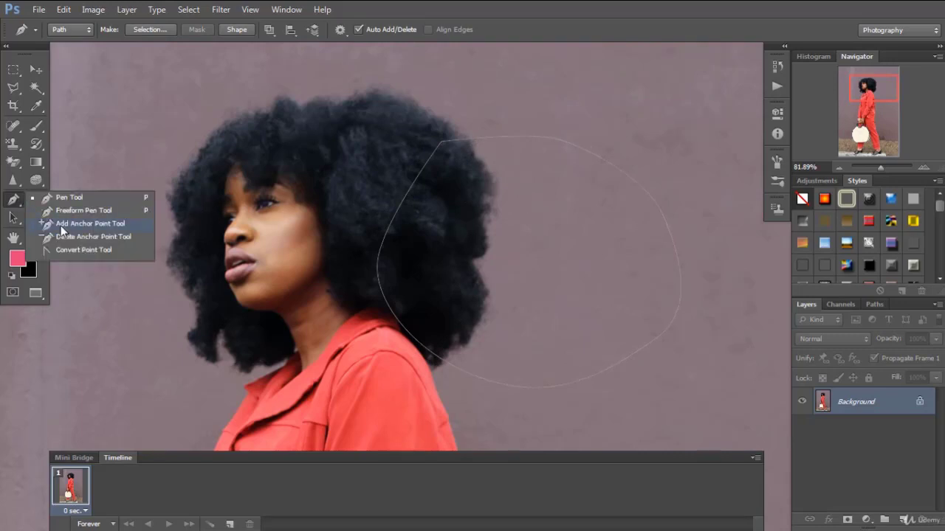
left_click(86, 226)
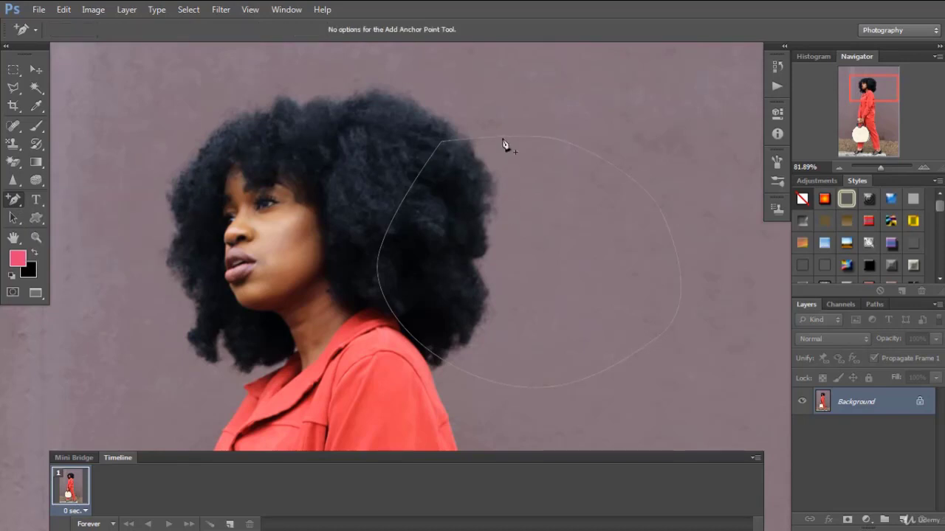
left_click(607, 161)
left_click(679, 264)
Reshape the rounded path's upper outer part into a dip and raised lobe by moving its anchors and handles with the Direct Selection tool
left_click(13, 218)
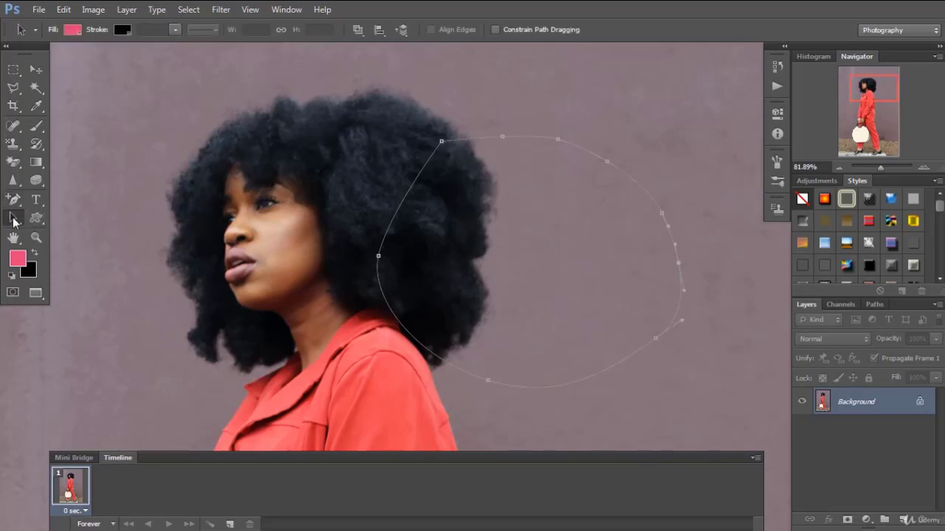
left_click(73, 233)
left_click(662, 262)
left_click(676, 235)
left_click_drag(668, 229, 613, 251)
left_click_drag(662, 219, 691, 188)
left_click_drag(679, 264, 707, 236)
left_click(695, 184)
left_click_drag(673, 159, 671, 159)
left_click_drag(612, 165, 606, 185)
left_click_drag(622, 150, 650, 151)
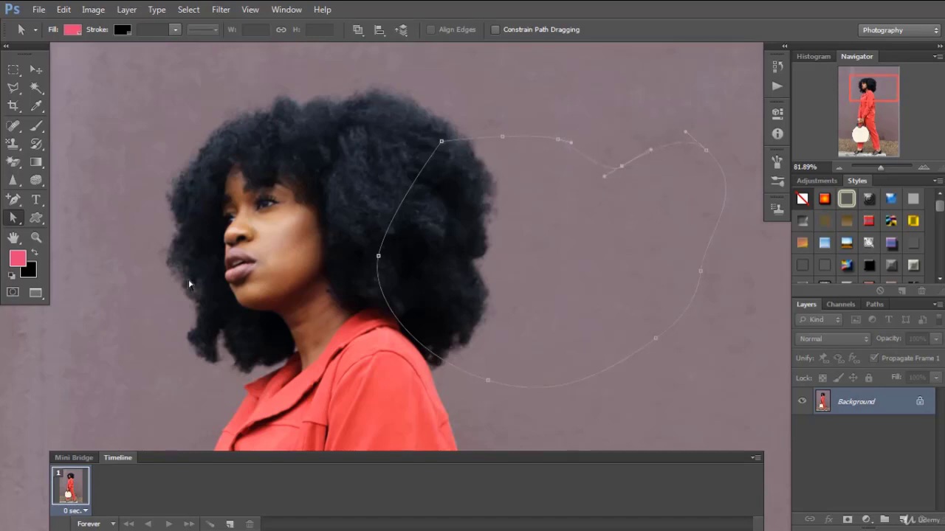
left_click(15, 222)
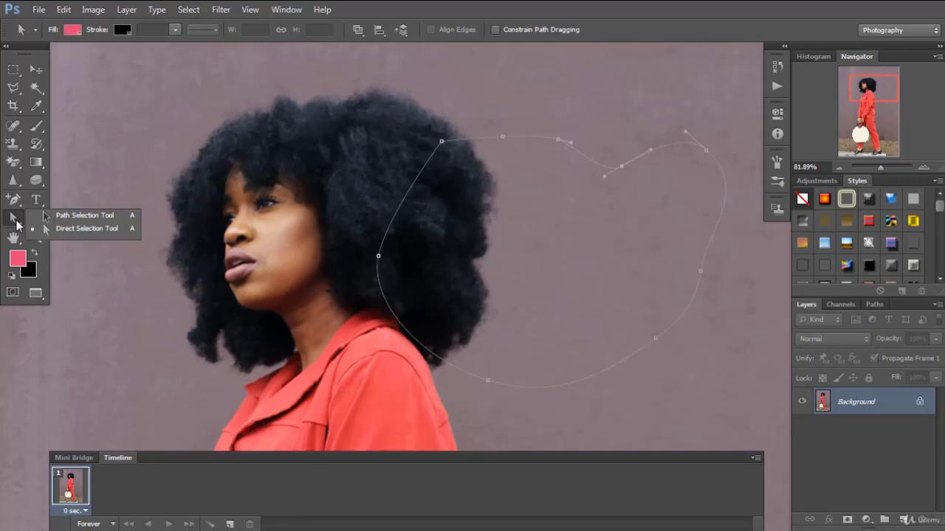
Remove the rounded path's anchors with the Delete Anchor Point tool, leaving only the two lowest ones
left_click(13, 200)
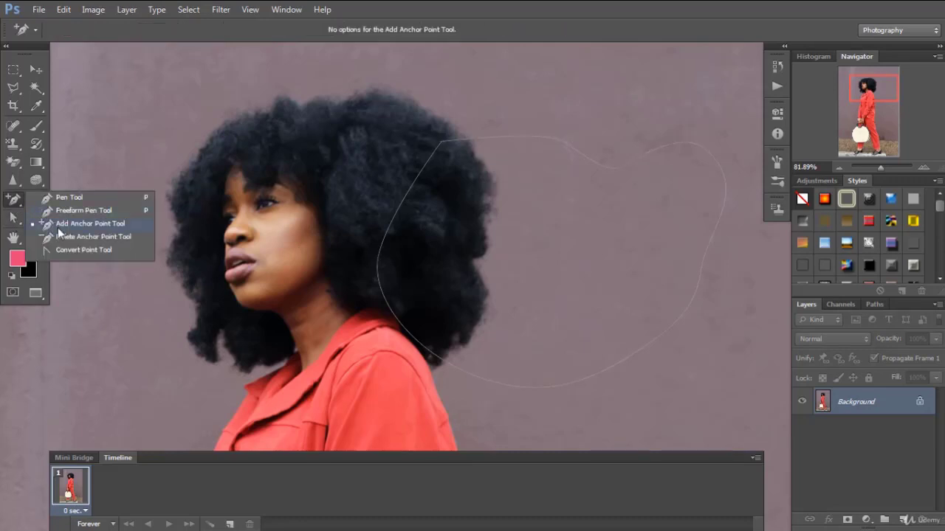
left_click(64, 237)
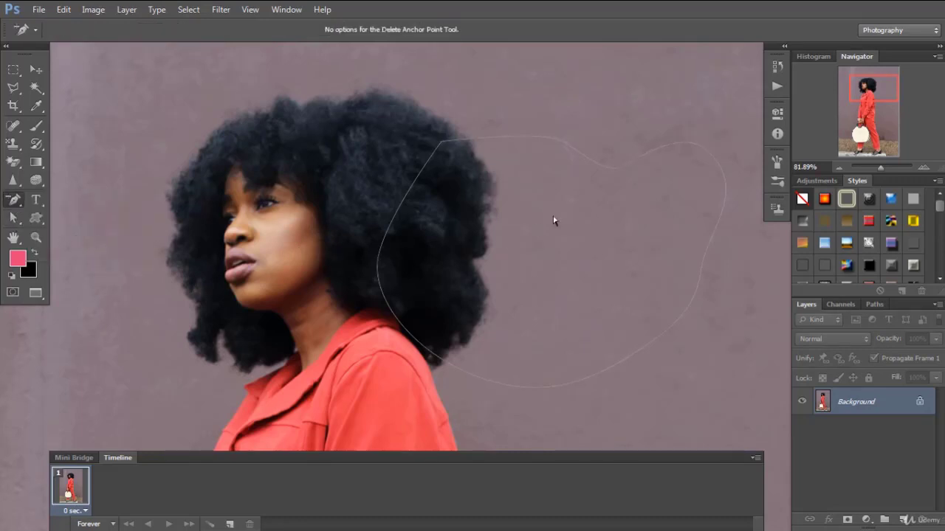
left_click(608, 172)
left_click(705, 152)
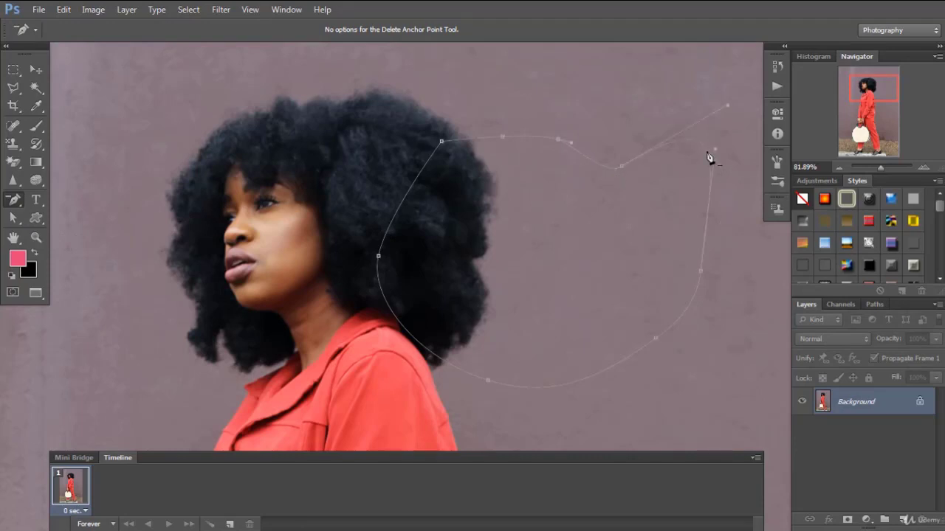
left_click(701, 272)
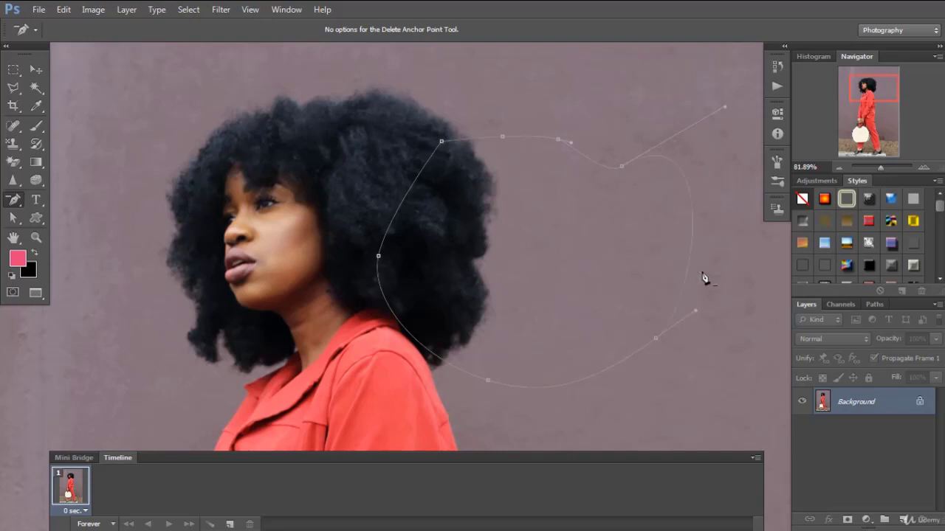
left_click(621, 168)
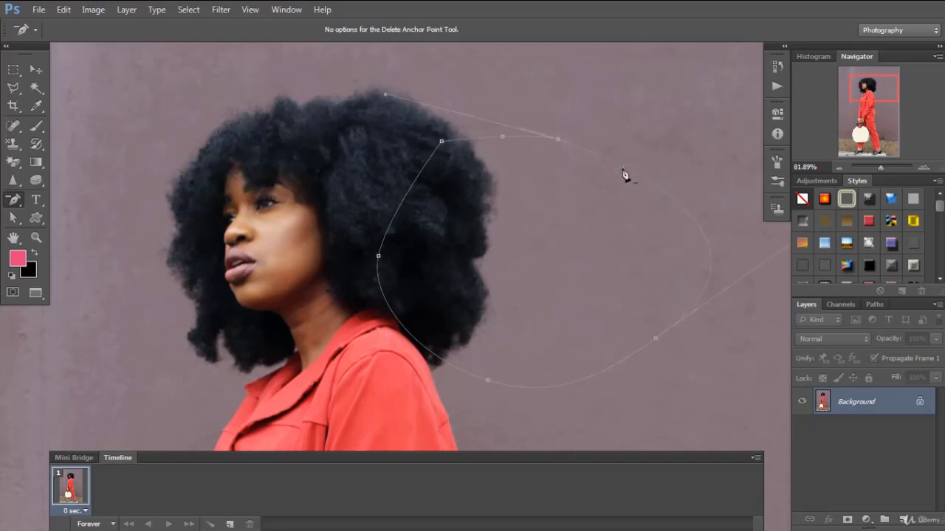
left_click(558, 141)
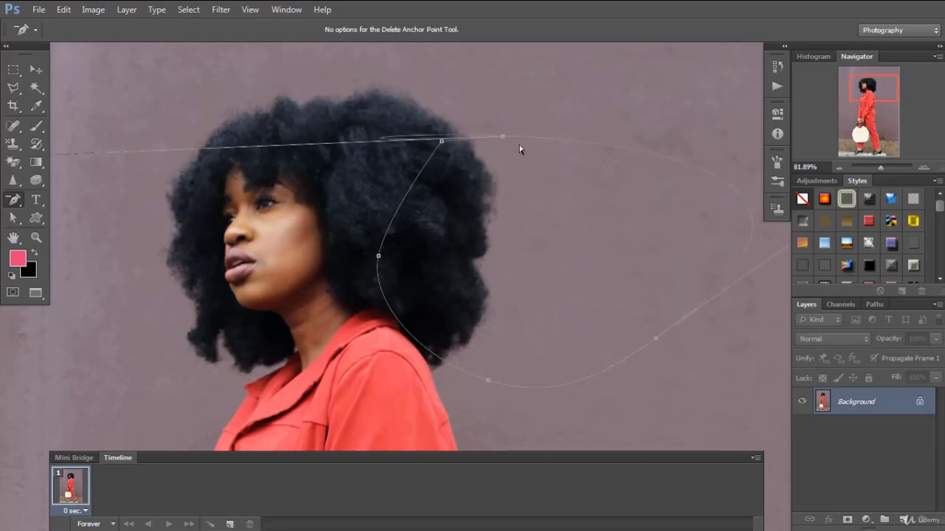
left_click(442, 142)
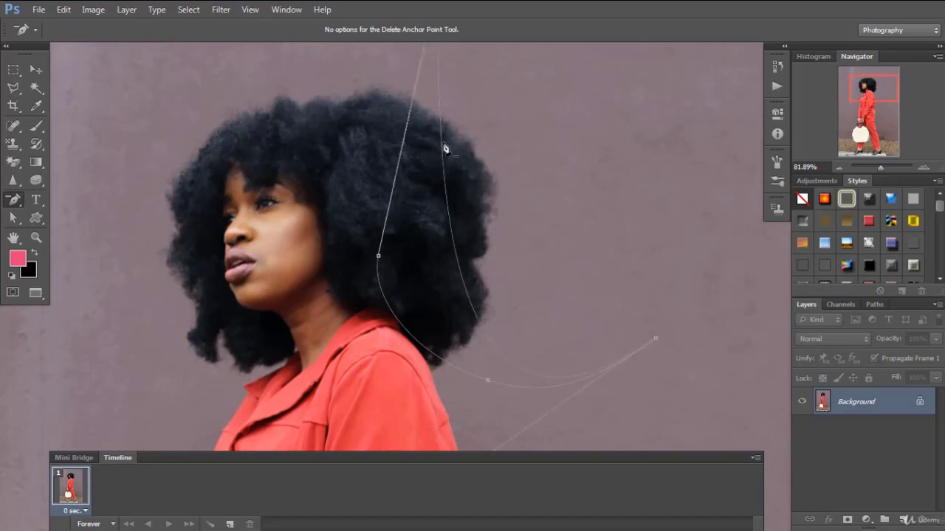
left_click(378, 257)
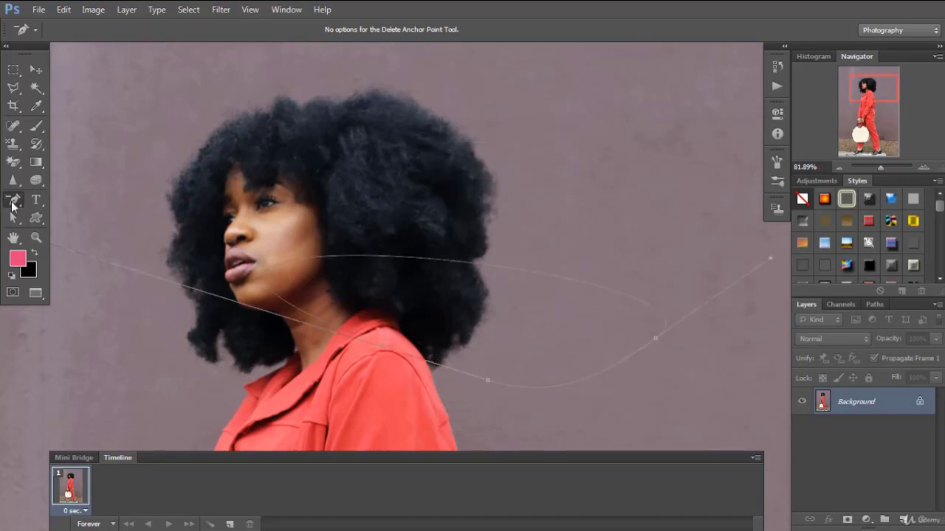
Convert the two remaining anchors to corners, and pull out new curve handles from them with the Convert Point tool
left_click(13, 200)
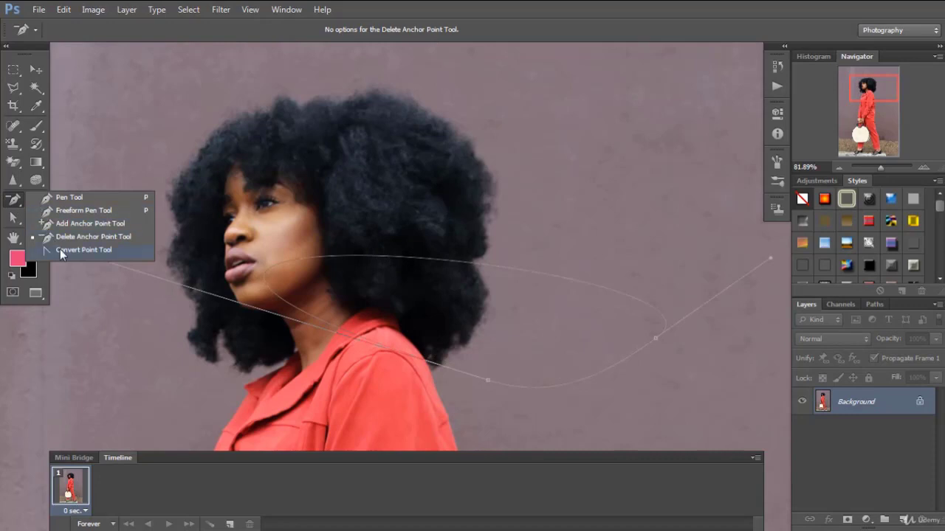
left_click(61, 251)
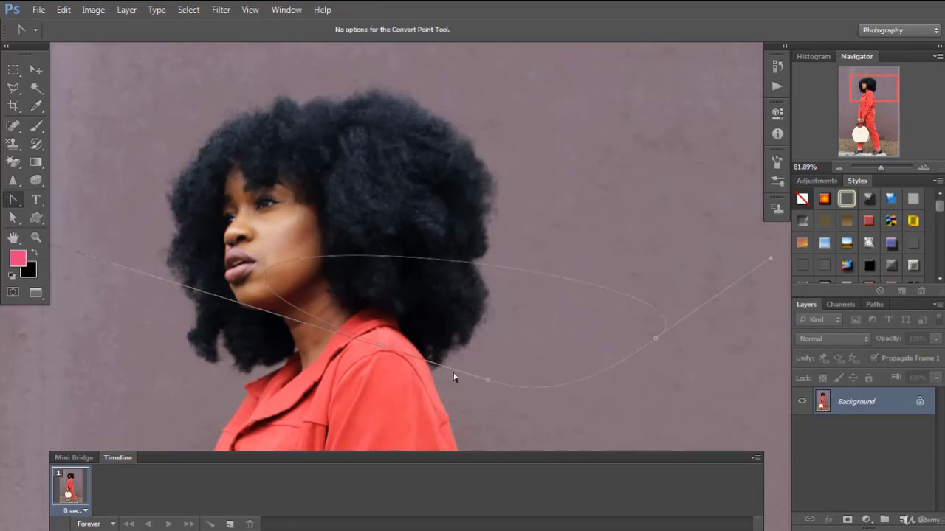
left_click(487, 382)
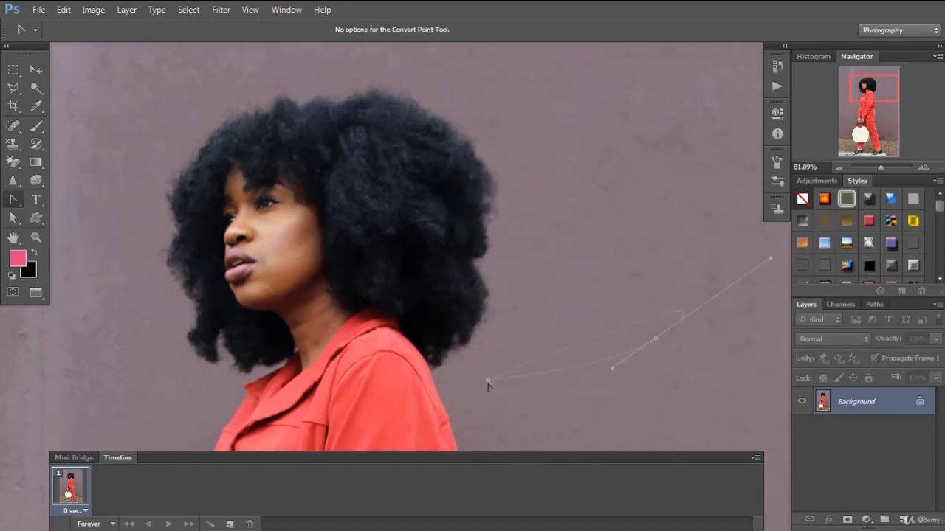
left_click(655, 339)
left_click_drag(656, 338, 645, 169)
left_click_drag(488, 381, 498, 403)
left_click_drag(401, 357, 495, 411)
Delete the remaining two-anchor path beside the hair
left_click(13, 218)
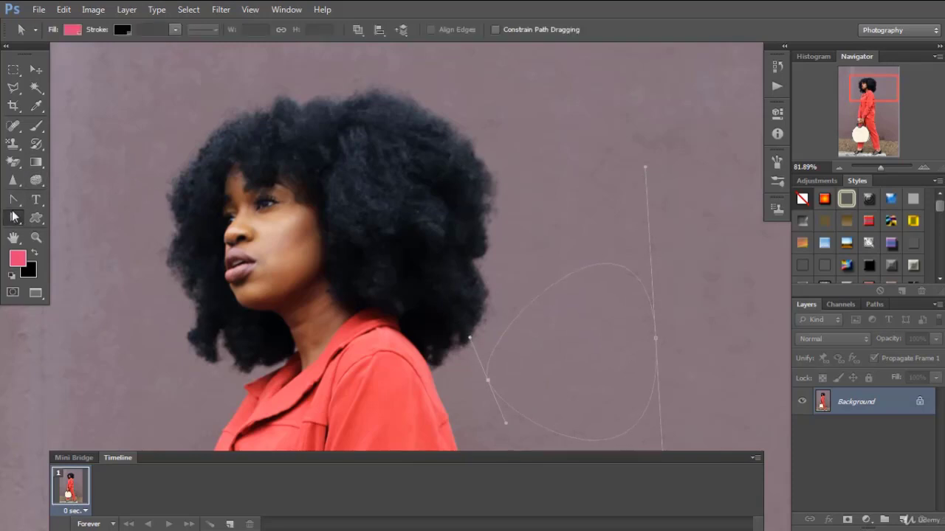
left_click(13, 217)
left_click(86, 228)
key("Delete")
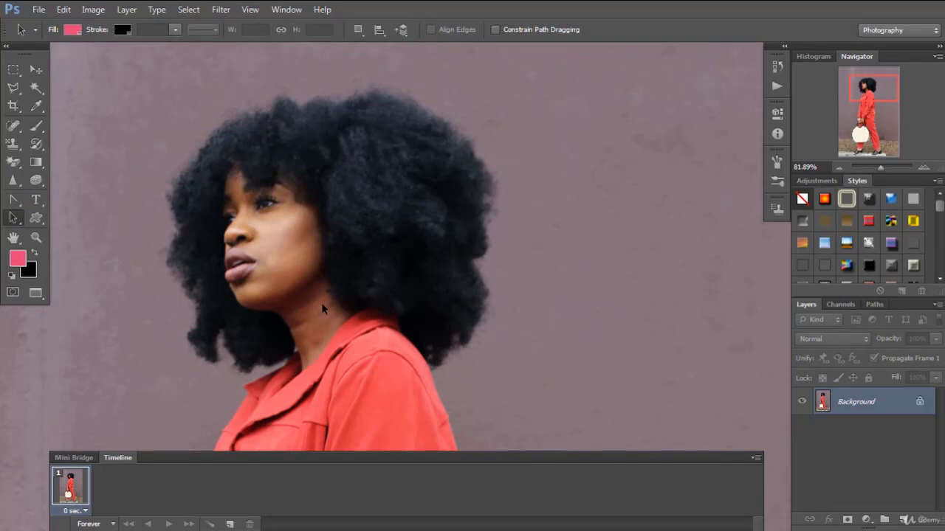
Draw a large closed, rounded path from the back edge of the hair over the adjacent wall with the Pen tool
right_click(13, 199)
left_click(63, 197)
left_click(461, 159)
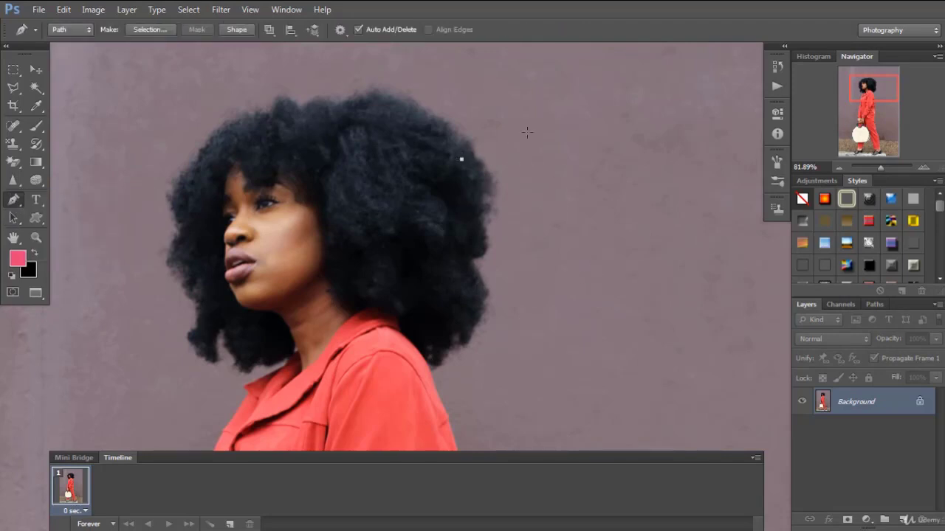
left_click_drag(670, 171, 688, 199)
left_click_drag(706, 268, 684, 303)
left_click_drag(610, 340, 575, 342)
left_click_drag(496, 324, 463, 293)
left_click_drag(459, 224, 459, 181)
left_click(462, 161)
Draw a closed, straight-sided, seven-corner path over the hair and cheek with the Pen tool
left_click(381, 146)
left_click(307, 117)
left_click(285, 166)
left_click(334, 201)
left_click(299, 242)
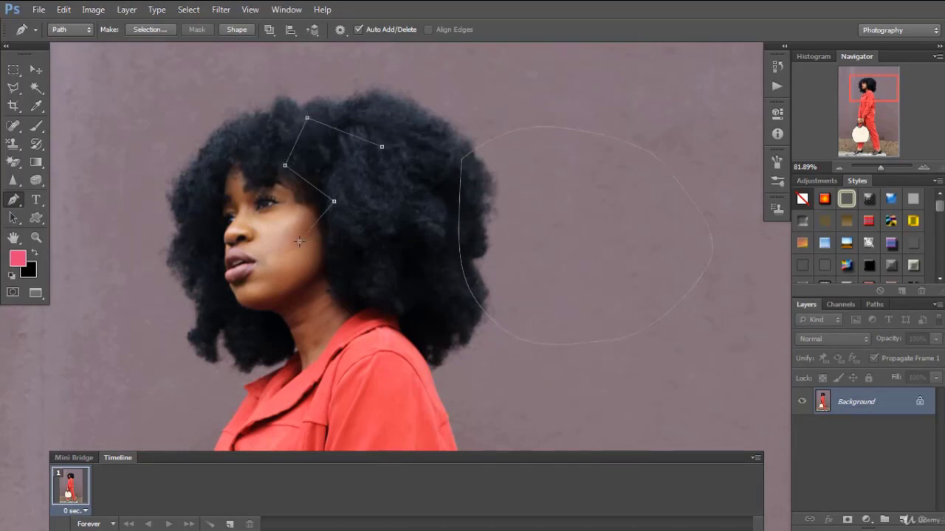
left_click(390, 236)
left_click(411, 173)
left_click(382, 147)
Round the straight-sided path's outer upper corner, topmost corner and inner notch into curves with the Convert Point tool
left_click(14, 222)
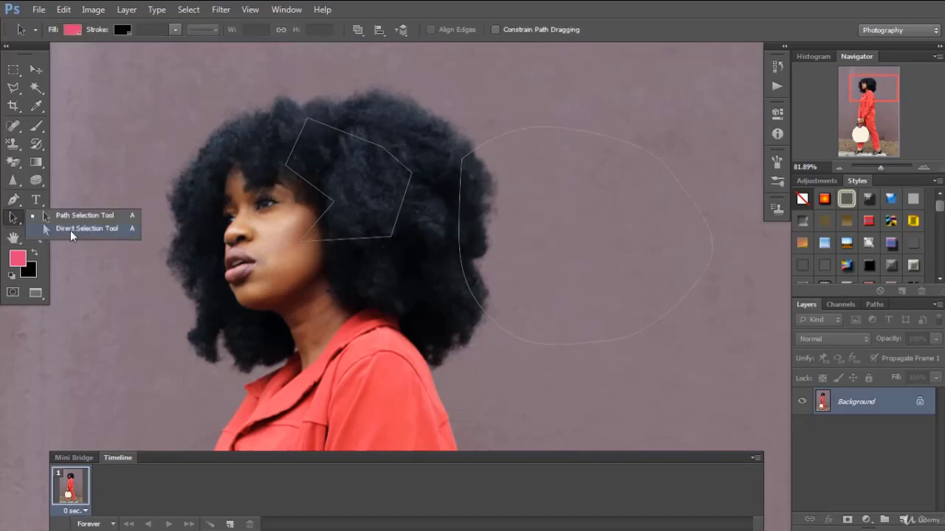
left_click(17, 198)
left_click_drag(16, 198, 75, 251)
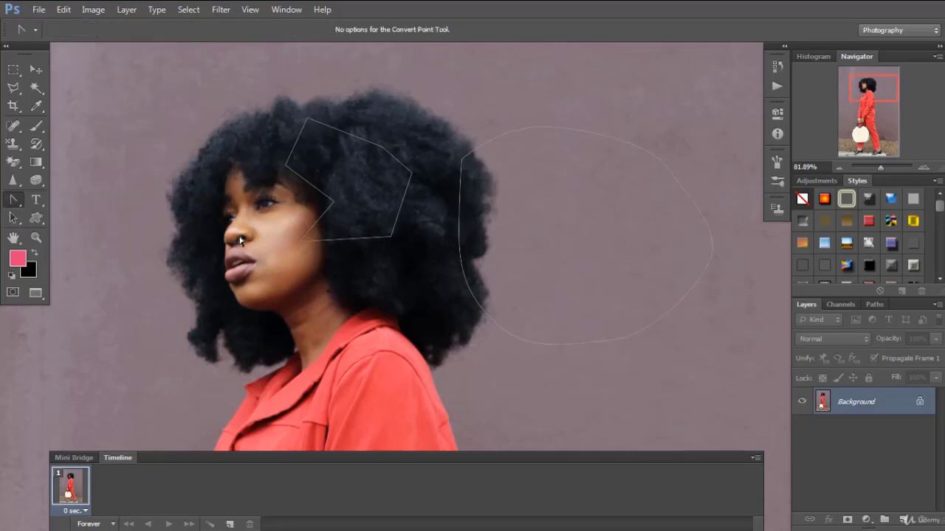
left_click(365, 144)
left_click_drag(412, 174, 418, 144)
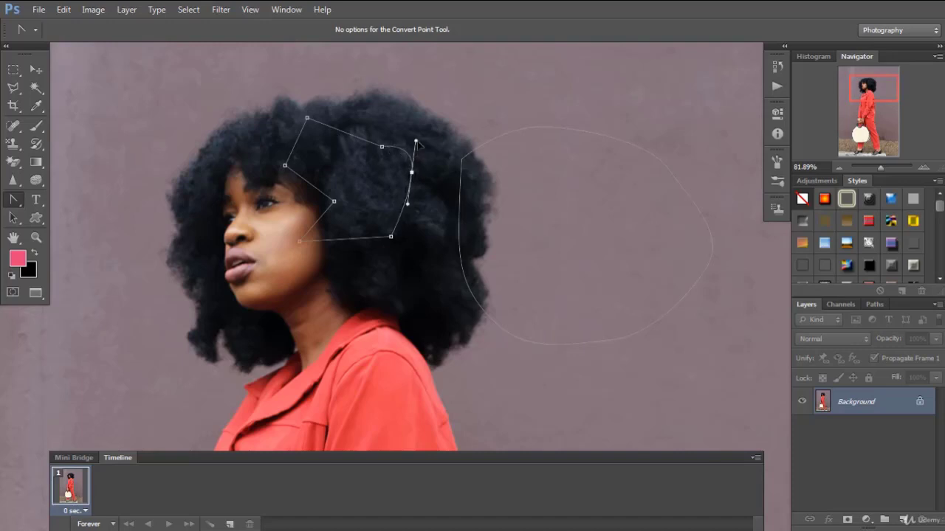
left_click_drag(307, 118, 283, 120)
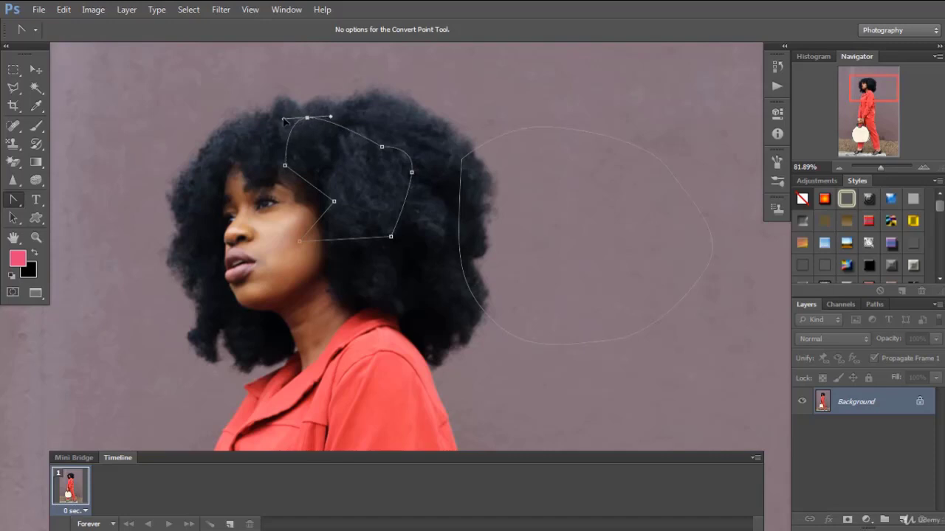
left_click_drag(333, 201, 337, 219)
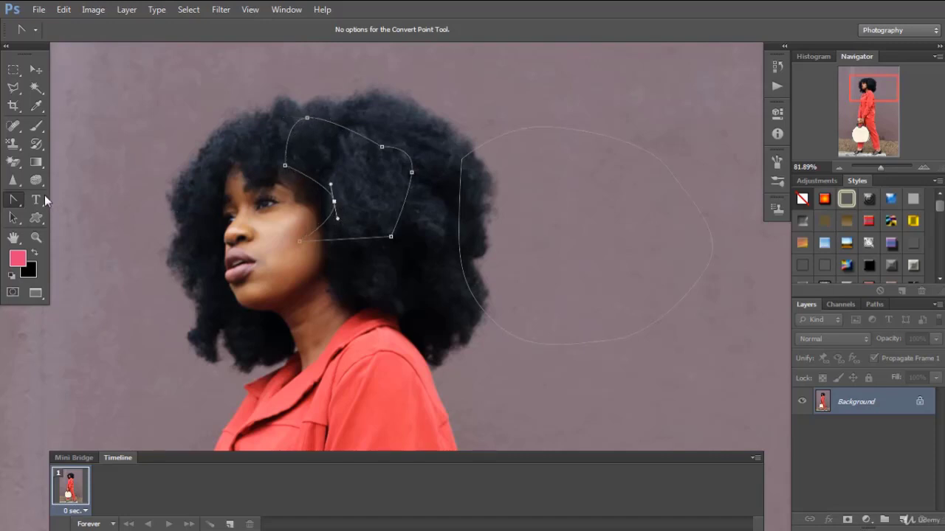
Leave the path editing tools and switch to the Move tool
left_click(15, 207)
left_click(64, 197)
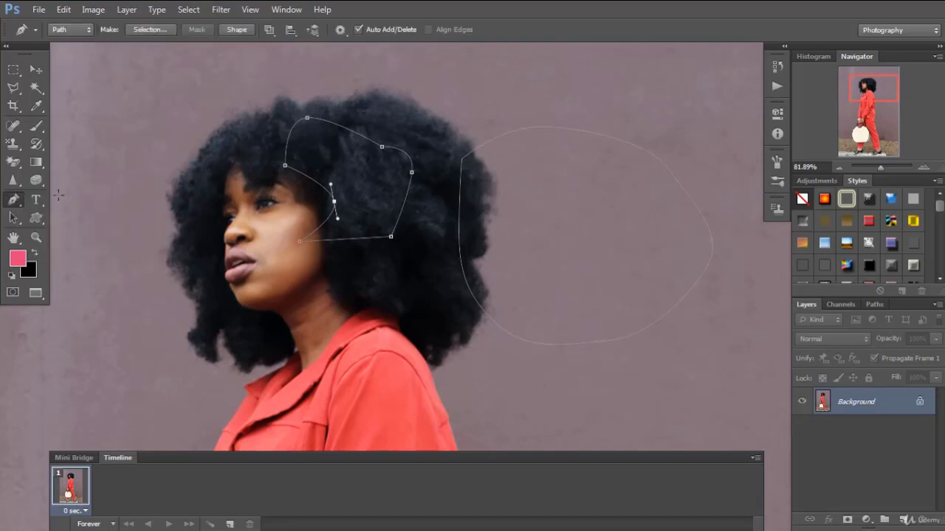
left_click(36, 69)
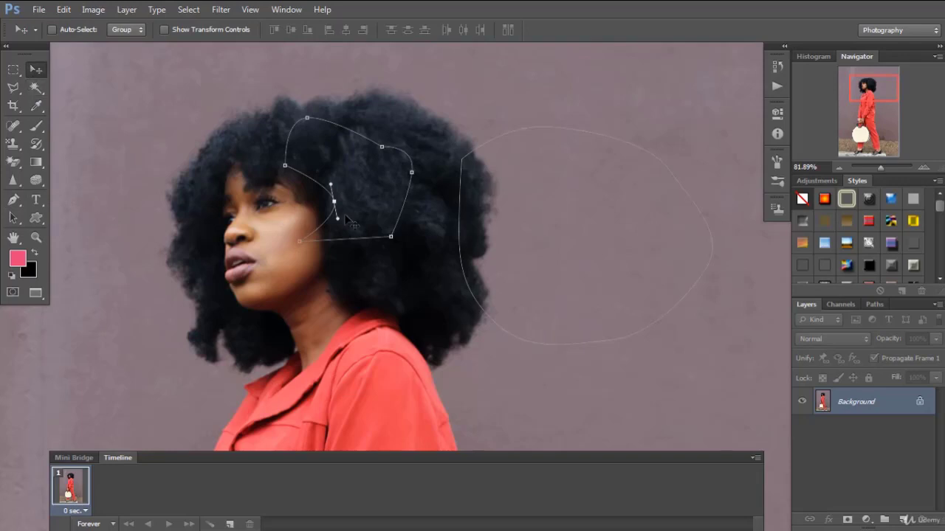